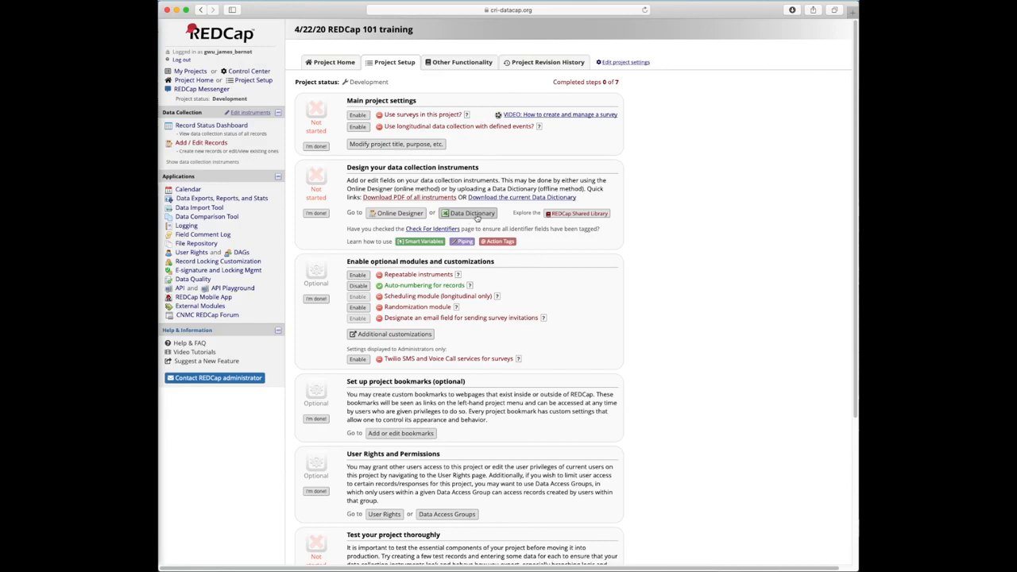
# Rename the "My First Instrument" data collection instrument to "Pre-screening" in the Online Designer
pyautogui.click(474, 215)
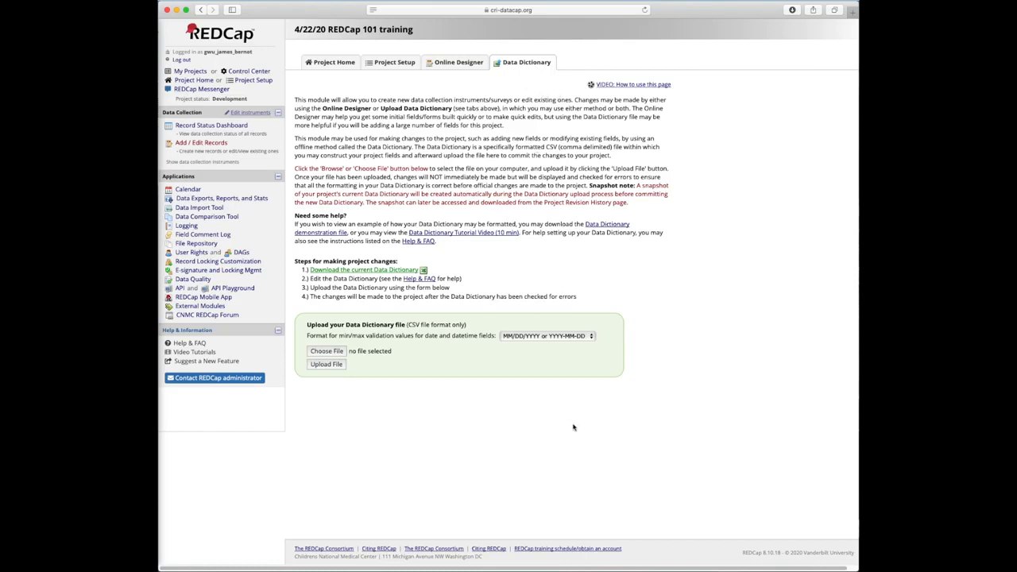
pyautogui.click(449, 66)
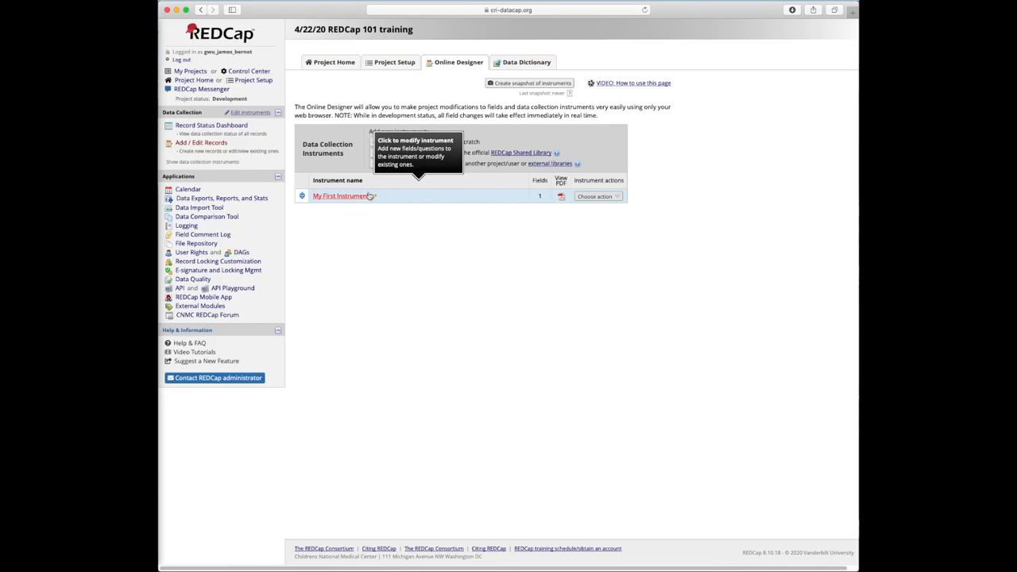
pyautogui.click(595, 196)
pyautogui.click(595, 208)
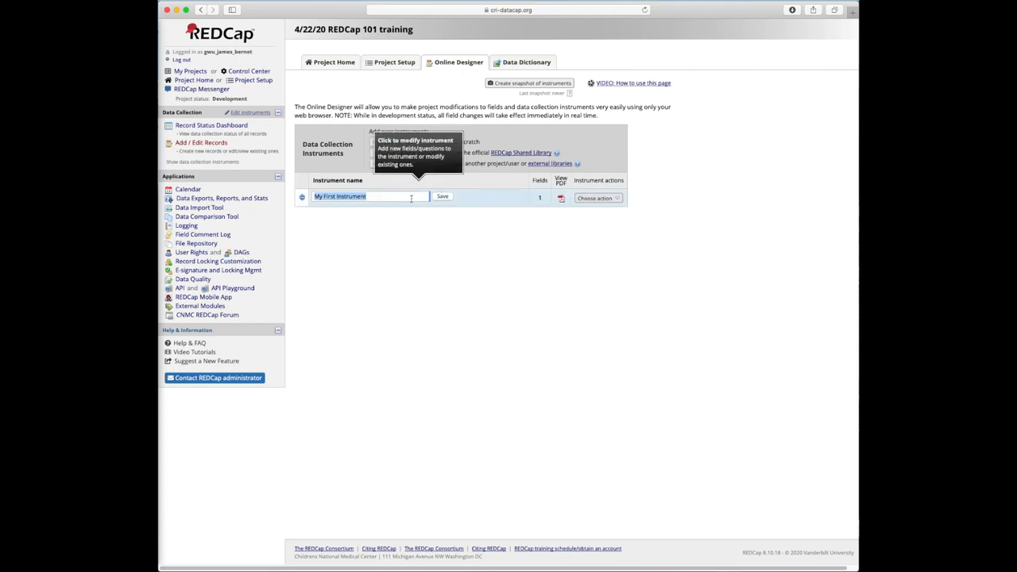
pyautogui.write('Pre-screening')
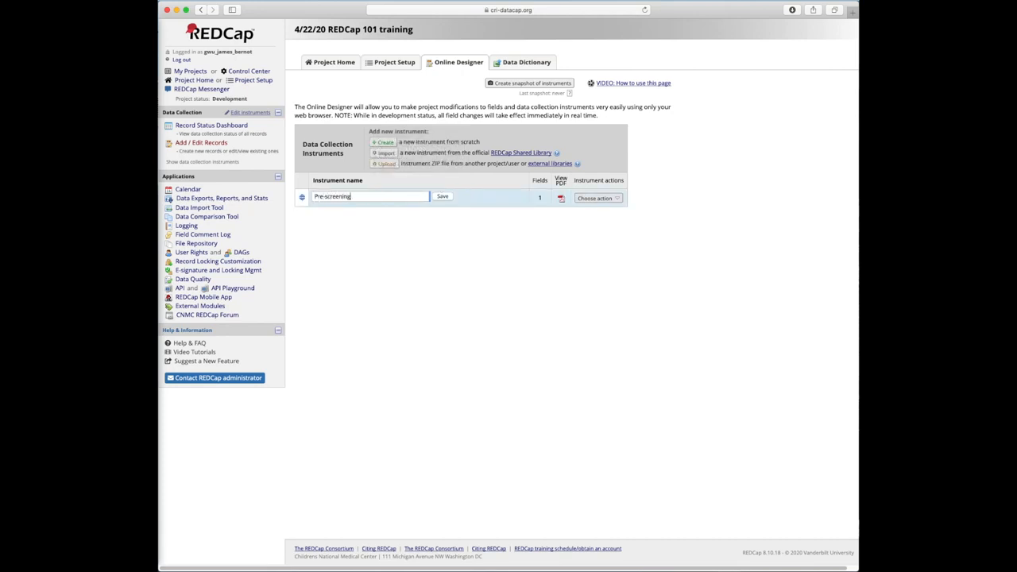
pyautogui.click(442, 196)
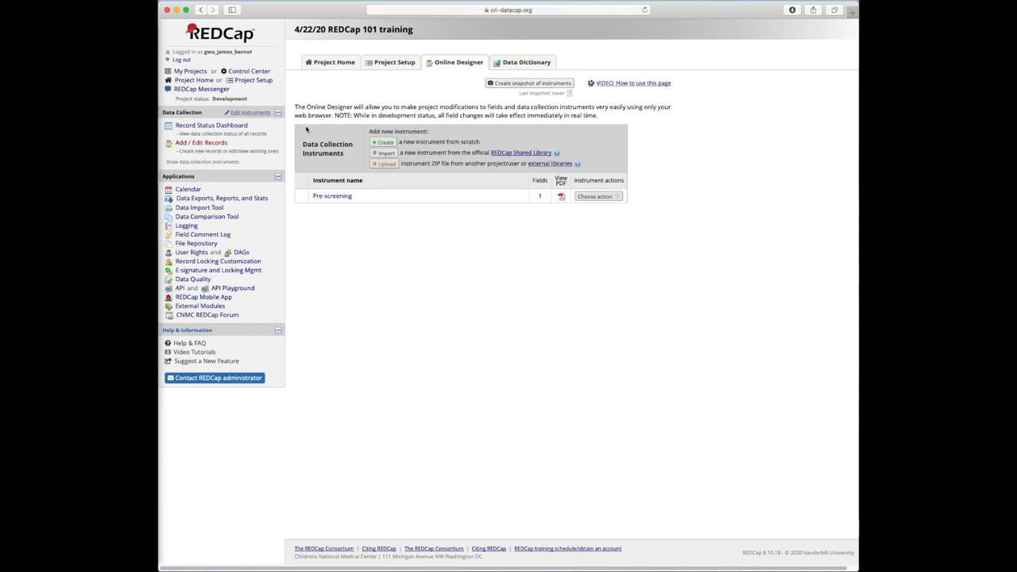
# Start a new Text Box field in the Pre-screening instrument with the label "What is your date of birth?"
pyautogui.click(334, 197)
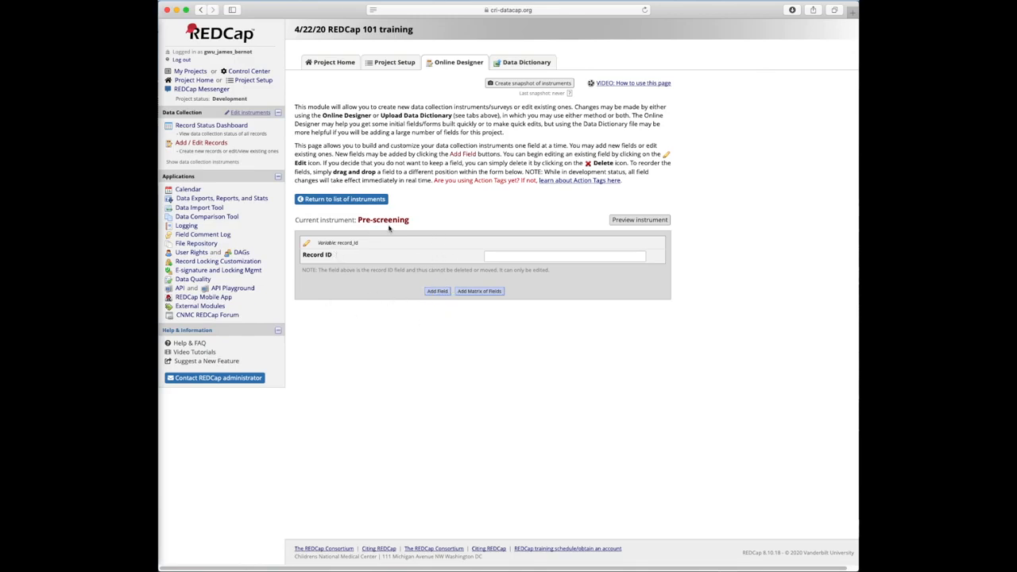
pyautogui.click(437, 292)
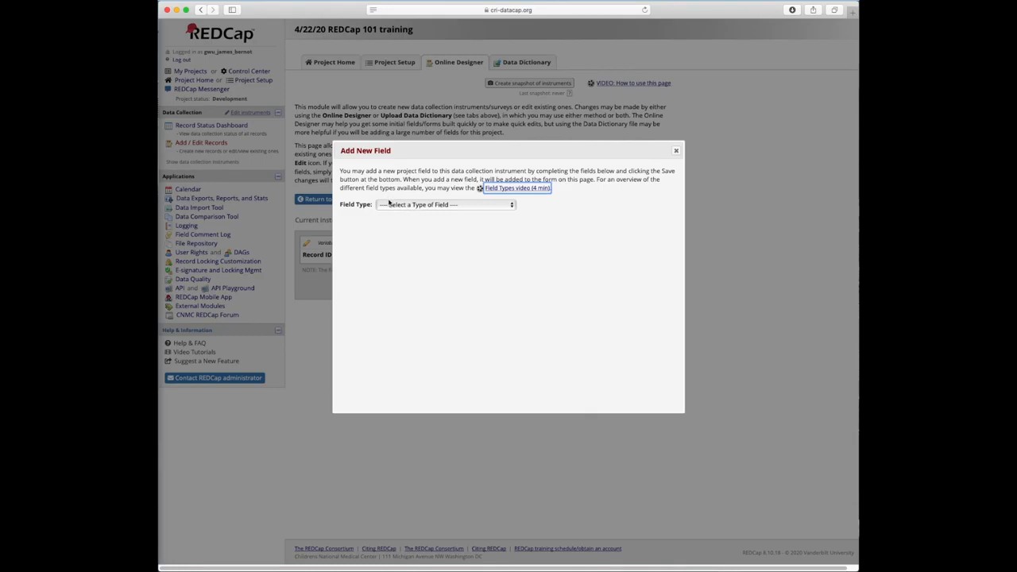
pyautogui.click(390, 205)
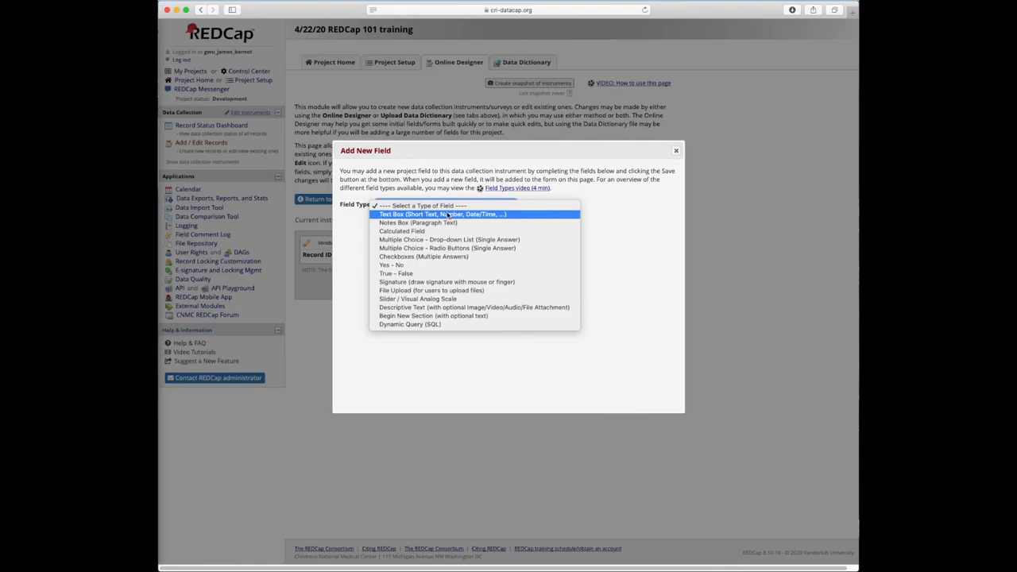
pyautogui.click(448, 215)
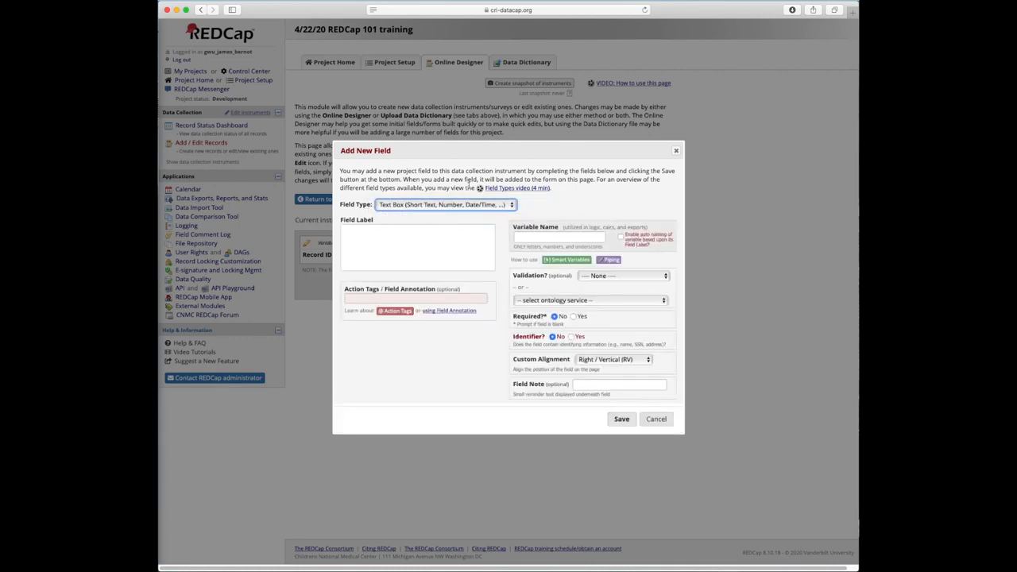
pyautogui.click(405, 241)
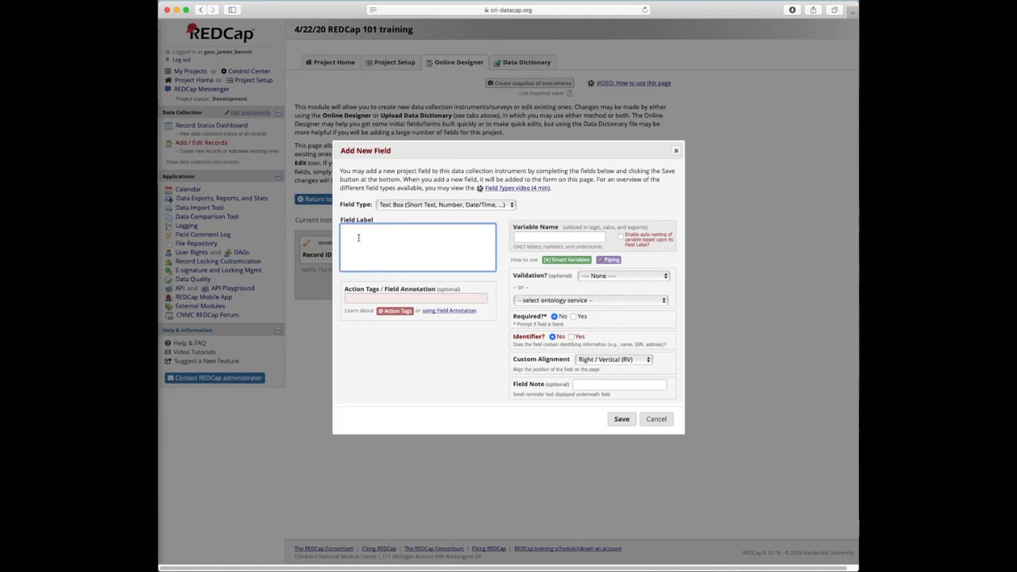
pyautogui.write('What is your date of birth?')
pyautogui.click(545, 236)
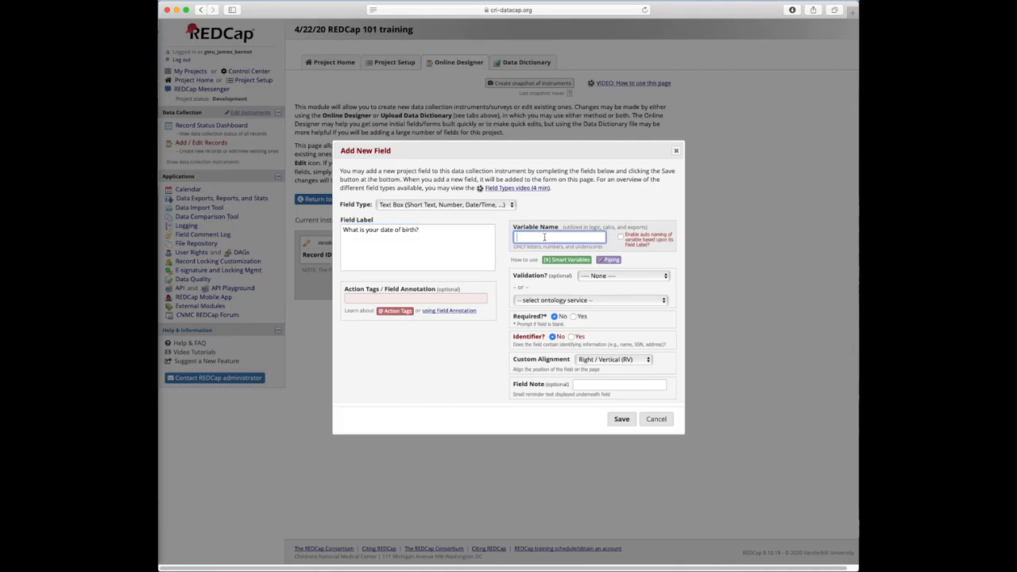
pyautogui.click(446, 236)
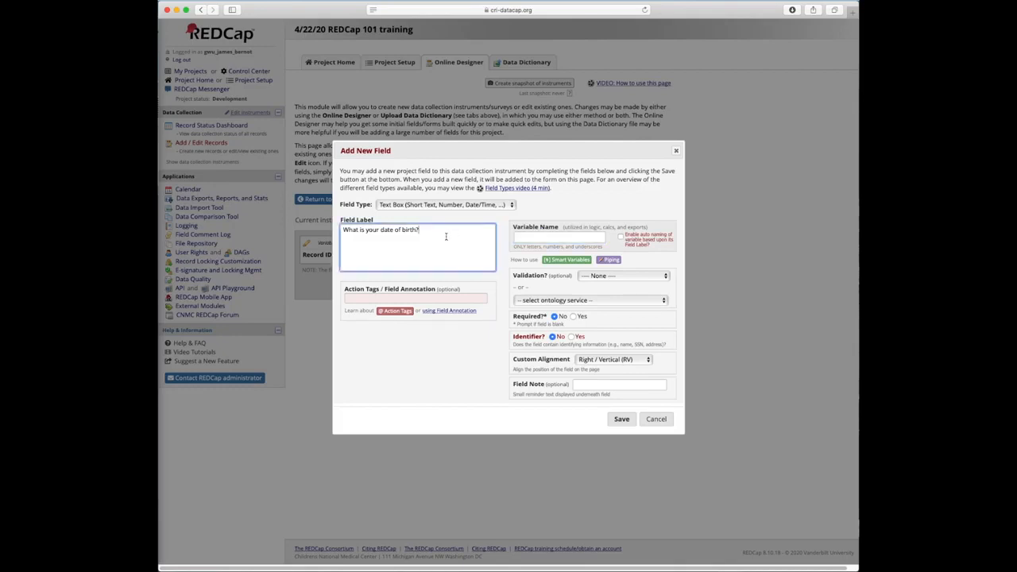
pyautogui.click(386, 305)
pyautogui.moveTo(356, 288); pyautogui.dragTo(466, 289)
pyautogui.click(466, 288)
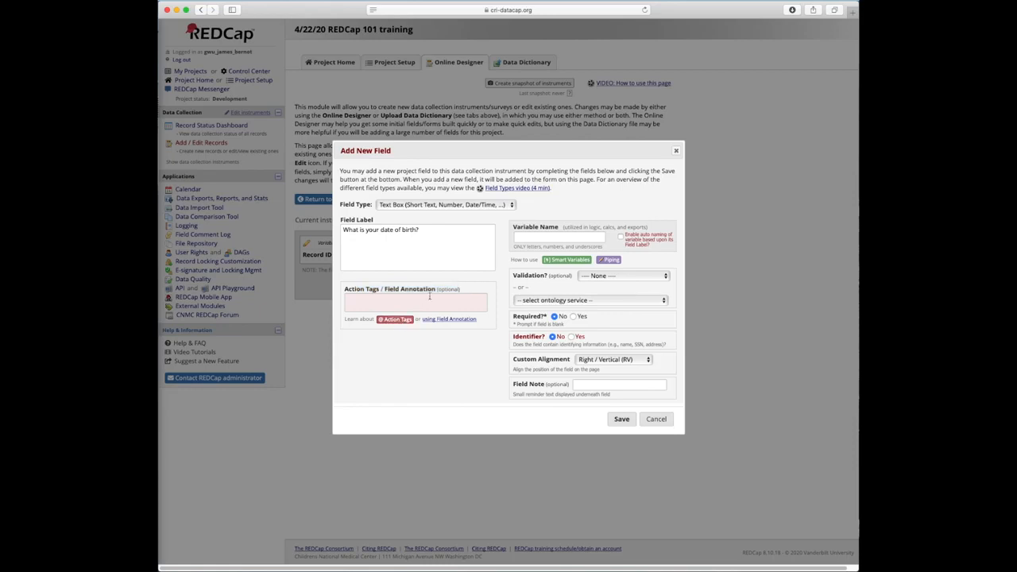
pyautogui.click(394, 319)
pyautogui.click(395, 320)
pyautogui.scroll(-10, 496, 258)
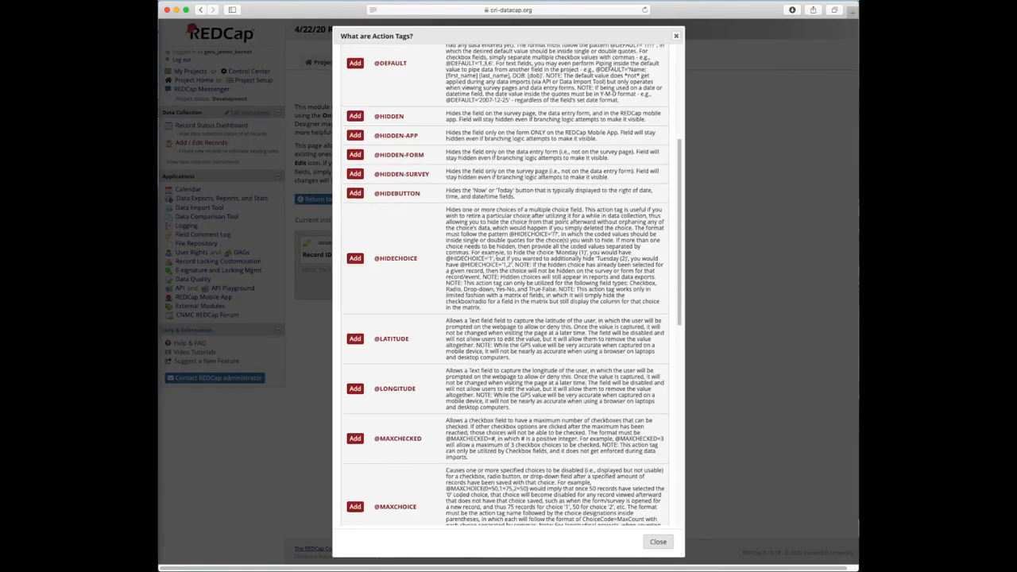
pyautogui.scroll(-10, 496, 254)
pyautogui.scroll(20, 490, 285)
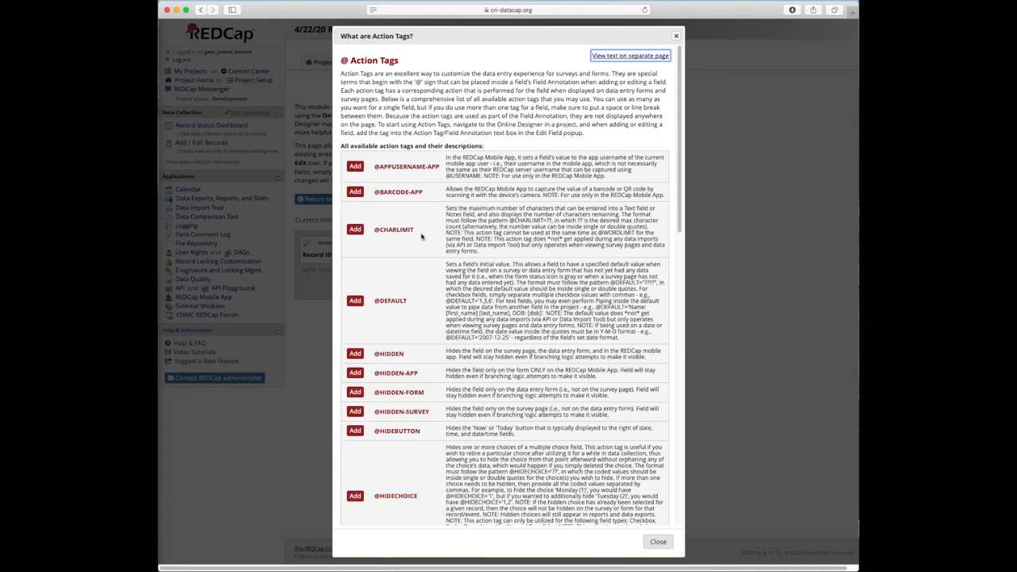
pyautogui.scroll(-2, 456, 296)
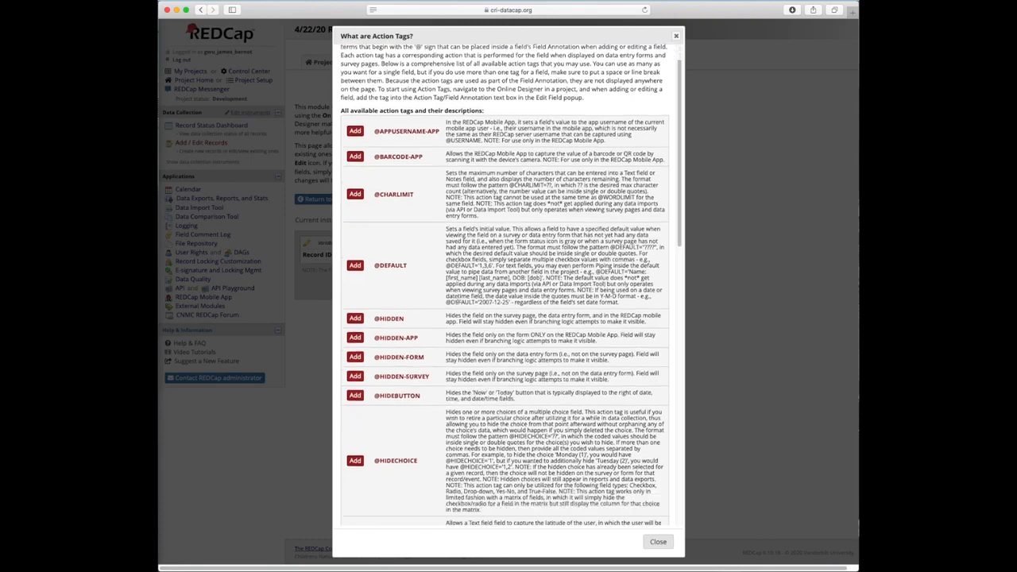
pyautogui.moveTo(376, 376); pyautogui.dragTo(429, 376)
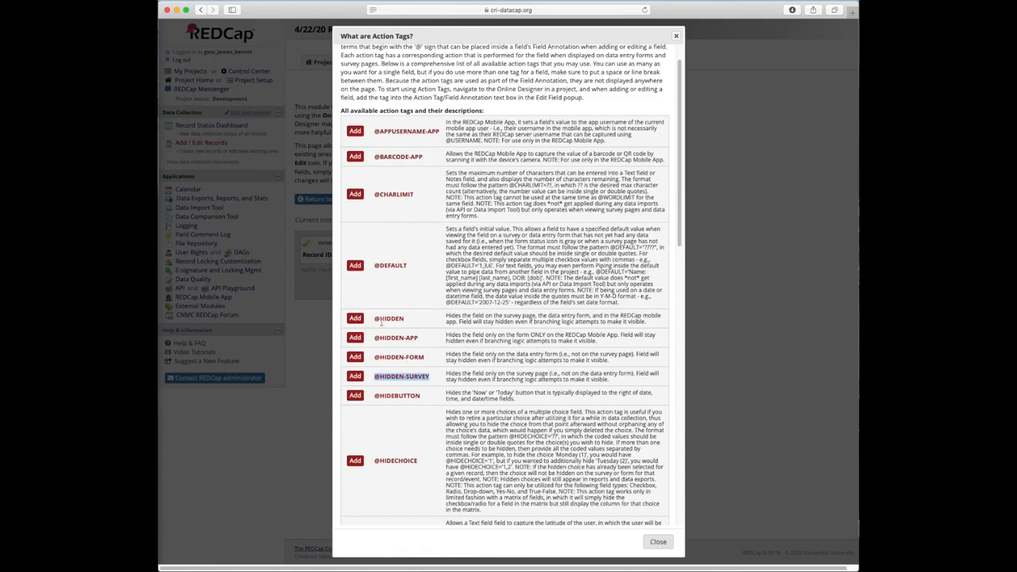
pyautogui.moveTo(374, 319); pyautogui.dragTo(409, 318)
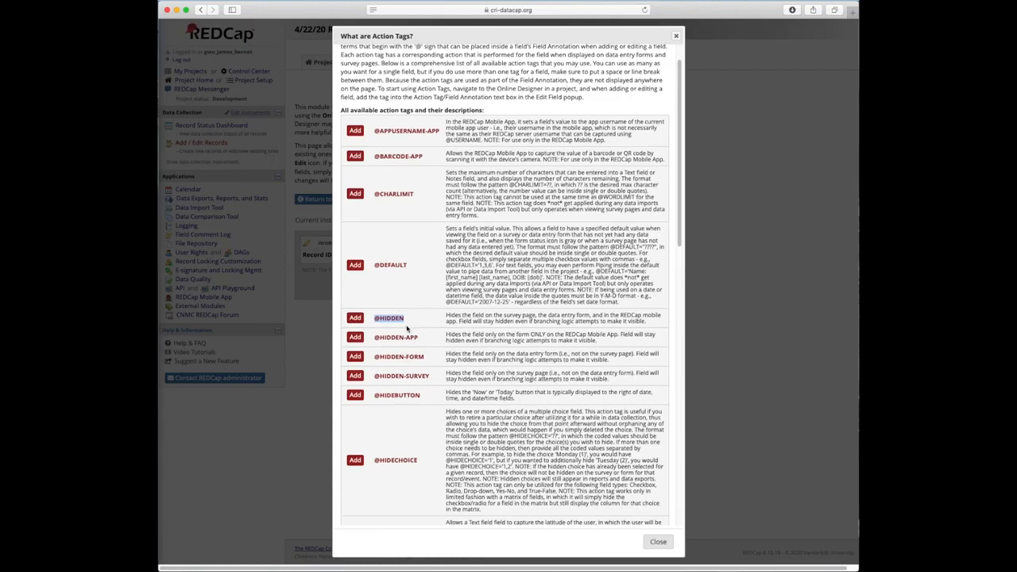
pyautogui.scroll(-2, 436, 295)
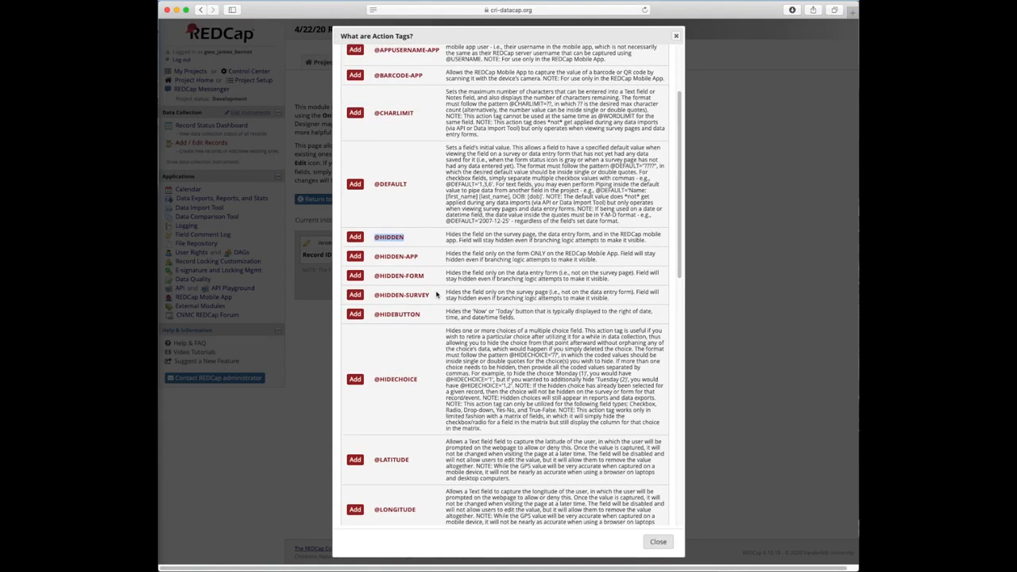
pyautogui.scroll(-2, 436, 295)
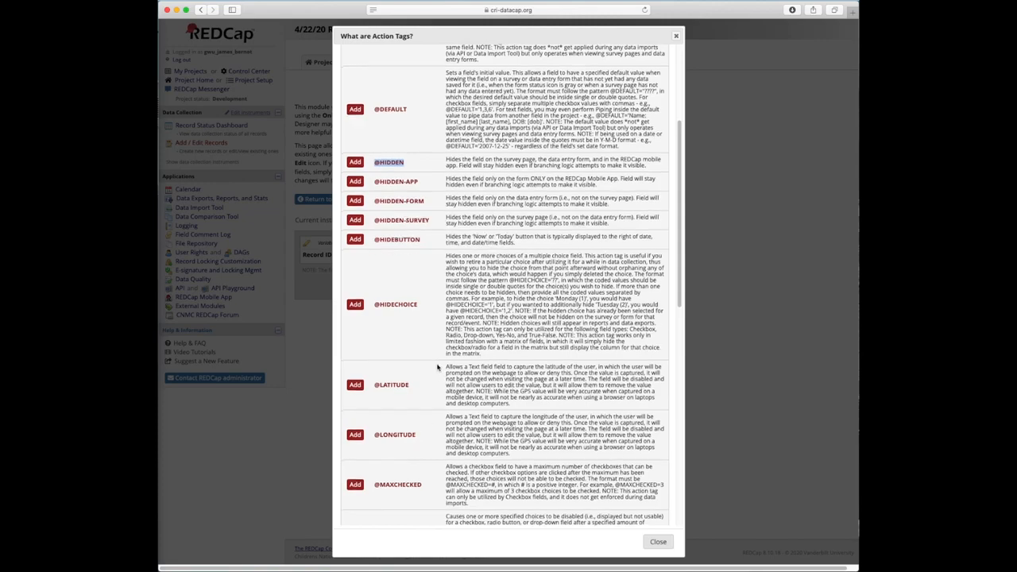
pyautogui.scroll(-5, 437, 367)
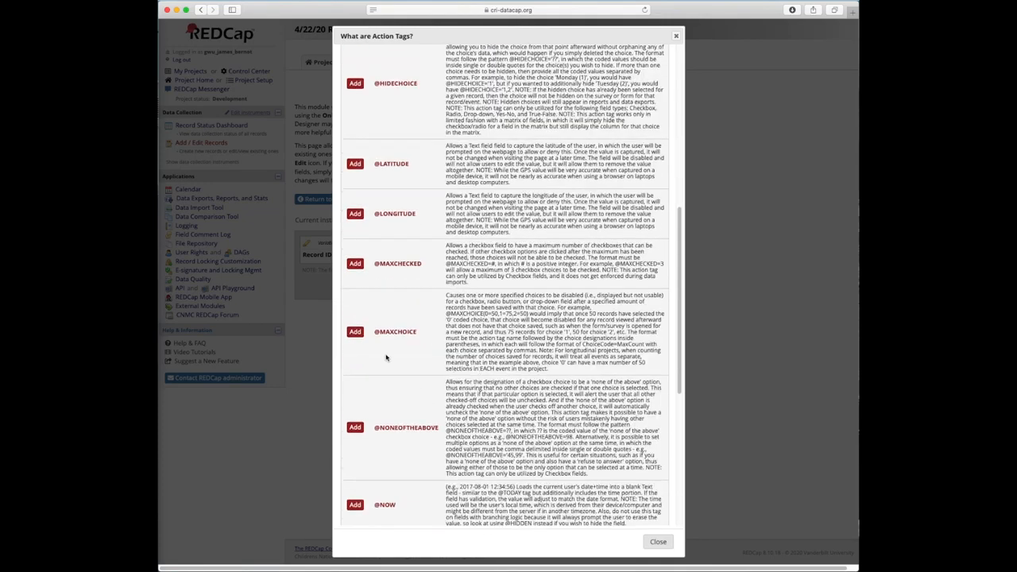
pyautogui.scroll(-4, 386, 358)
pyautogui.scroll(-4, 380, 429)
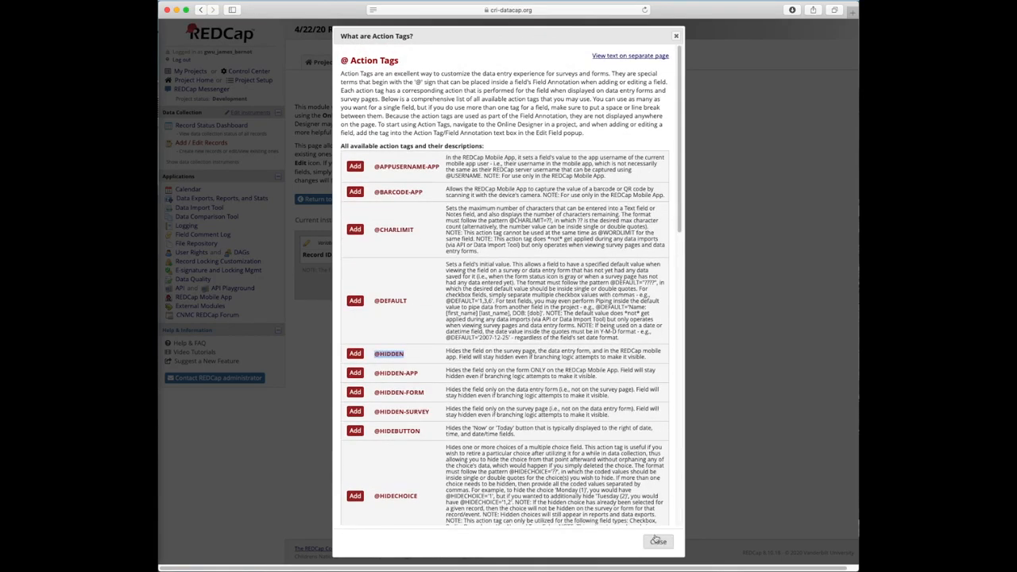
pyautogui.click(658, 543)
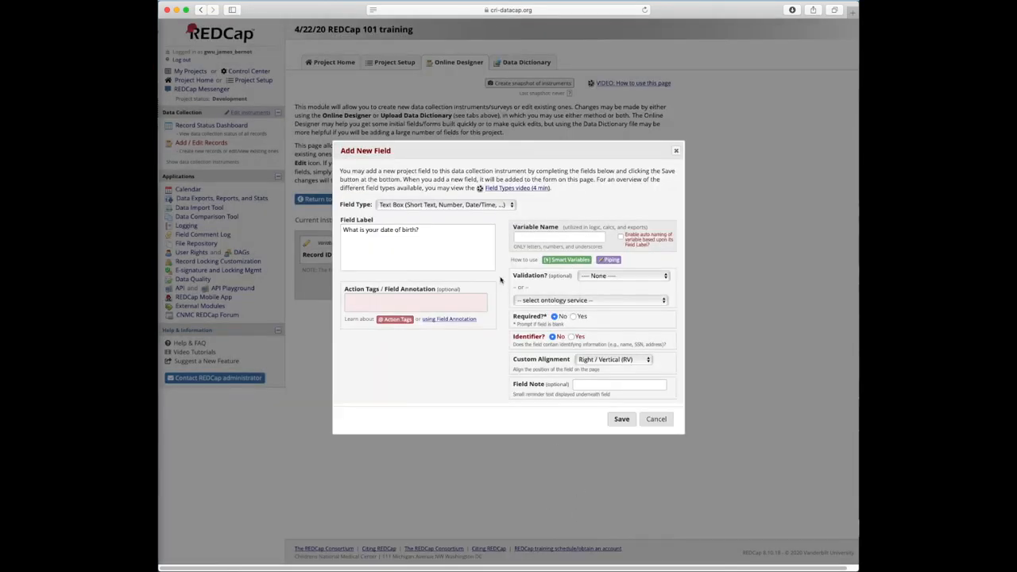
# Set the variable name of the date of birth field to "dob"
pyautogui.click(454, 263)
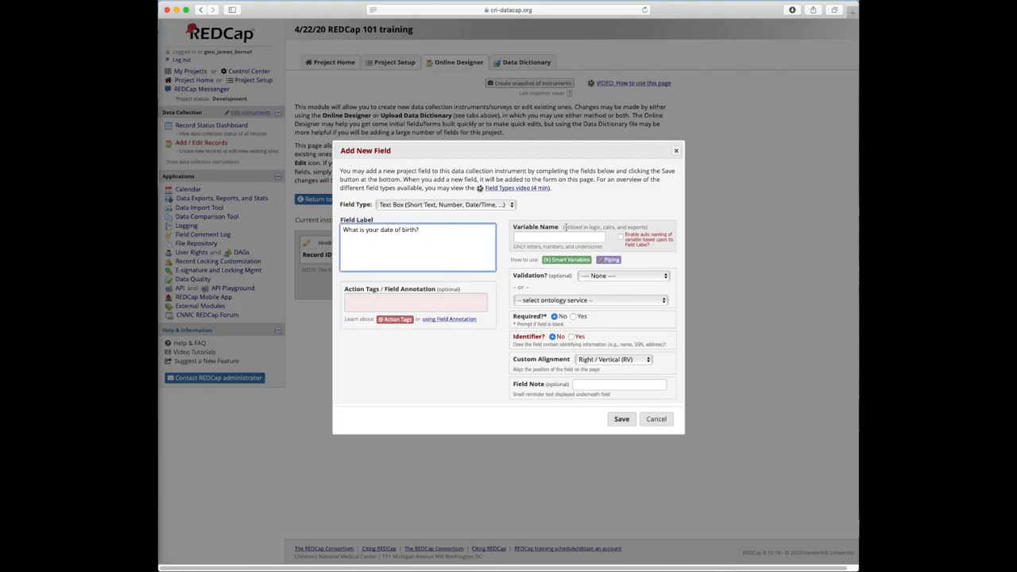
pyautogui.click(550, 236)
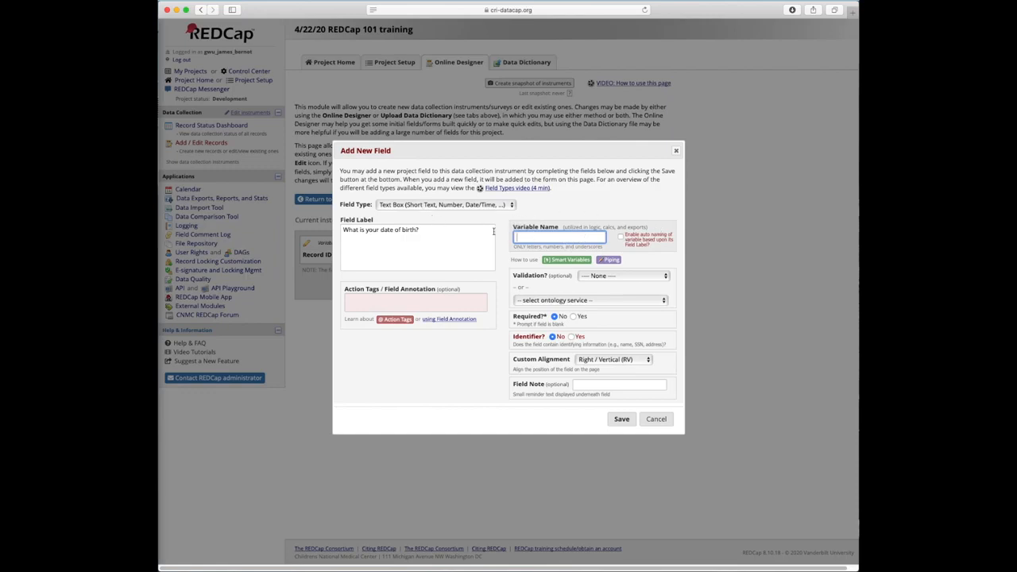
pyautogui.moveTo(515, 246); pyautogui.dragTo(604, 247)
pyautogui.click(576, 237)
pyautogui.write('dob')
pyautogui.click(649, 262)
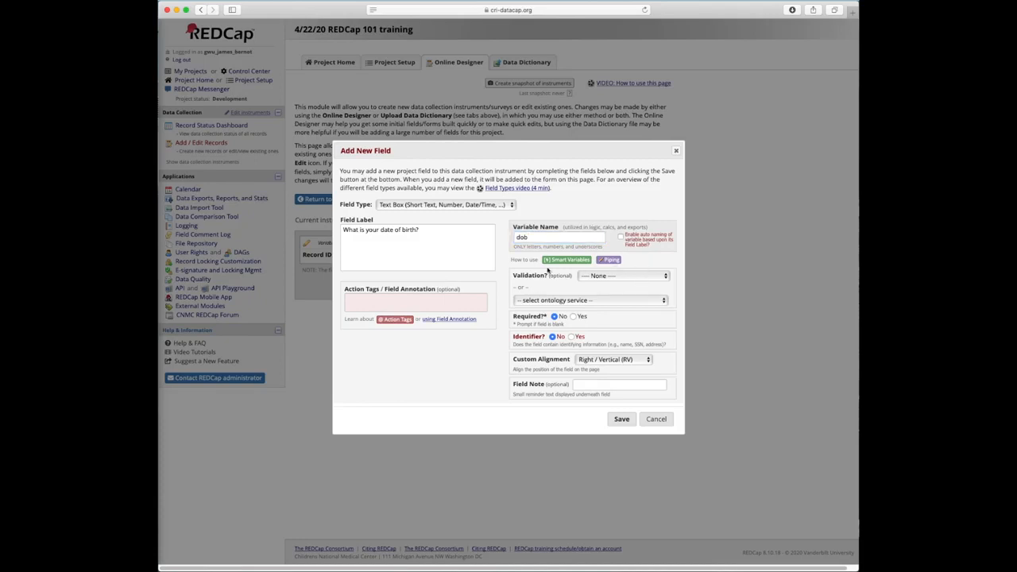
# Set the validation of the dob field to Date (M-D-Y), leaving the minimum and maximum blank
pyautogui.click(610, 280)
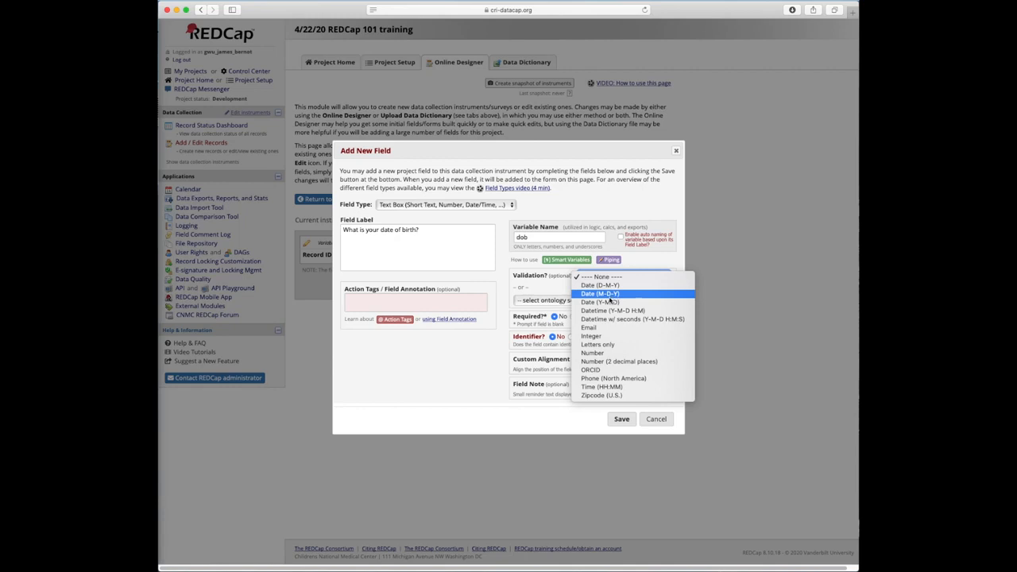
pyautogui.click(611, 294)
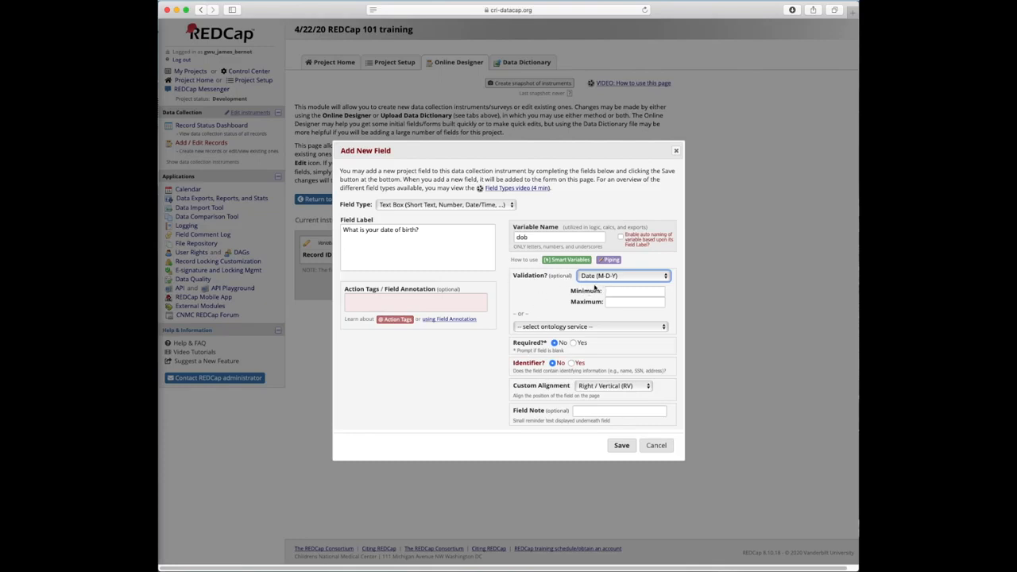
pyautogui.click(612, 289)
pyautogui.press('Tab')
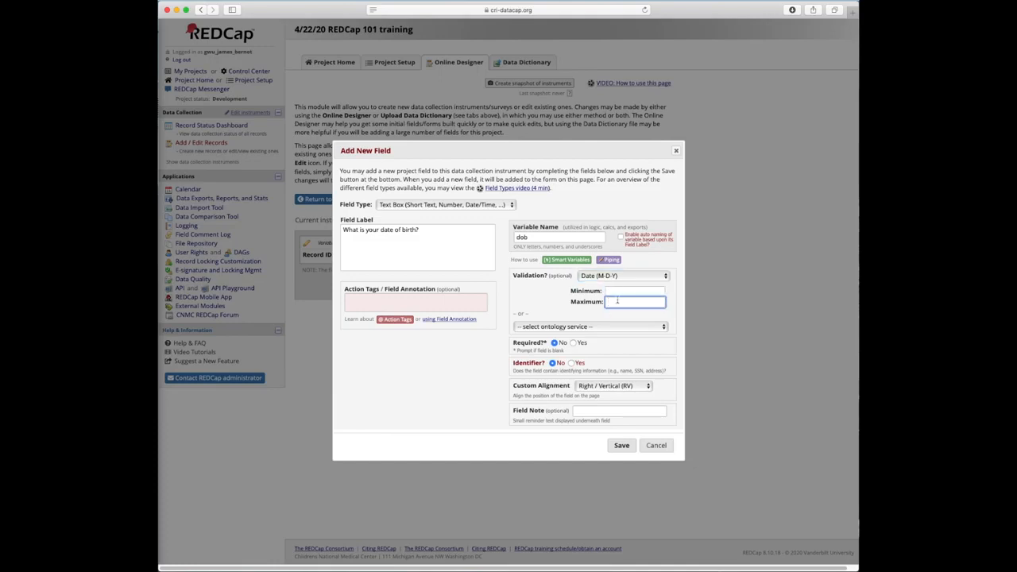
pyautogui.click(618, 292)
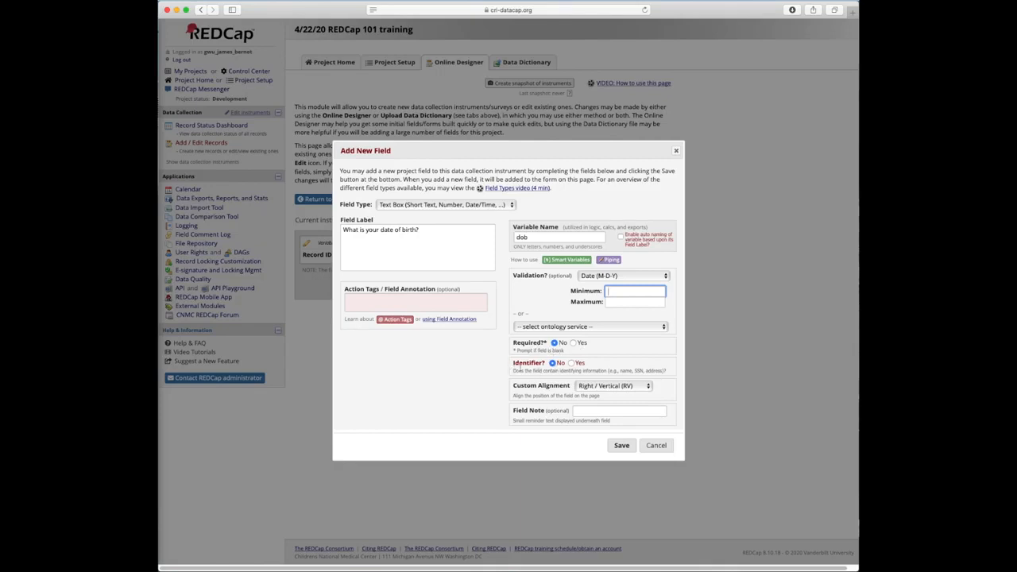
# Mark the dob field as an identifier, without choosing an ontology service
pyautogui.moveTo(515, 366); pyautogui.dragTo(545, 365)
pyautogui.click(545, 364)
pyautogui.click(572, 363)
pyautogui.click(552, 326)
pyautogui.click(419, 293)
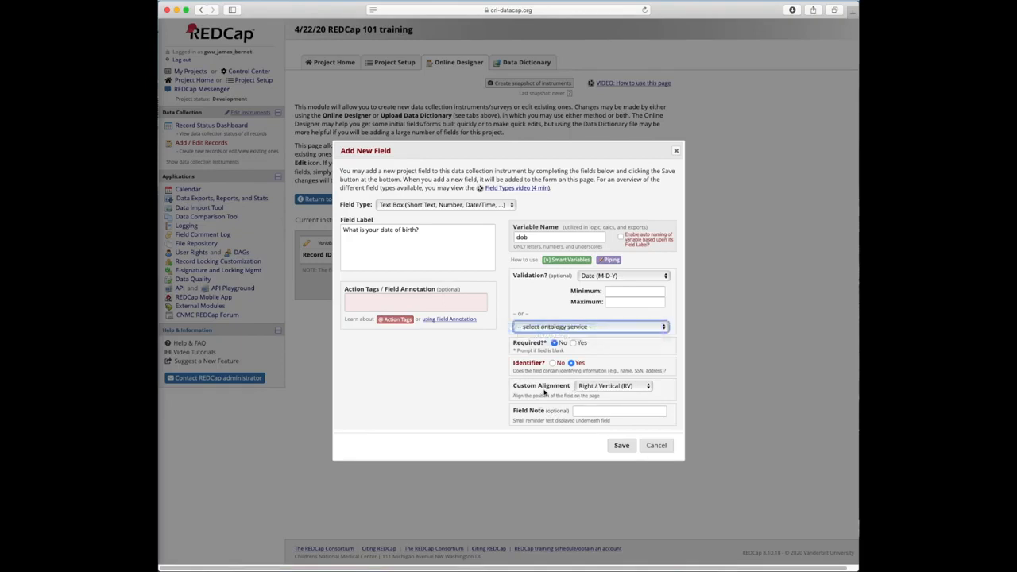
pyautogui.click(637, 351)
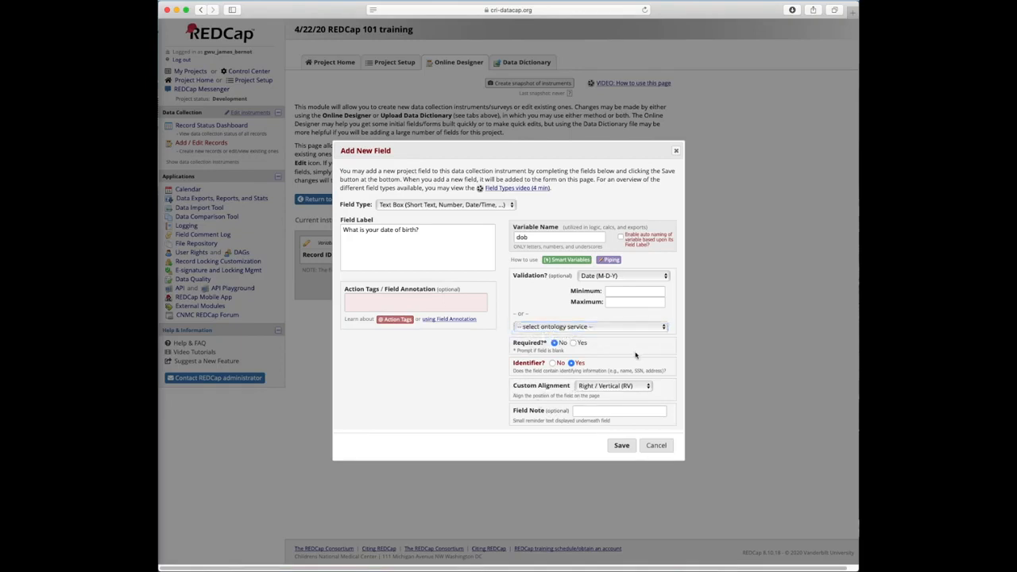
# Review the custom alignment choices and the optional field note setting for the dob field
pyautogui.click(605, 386)
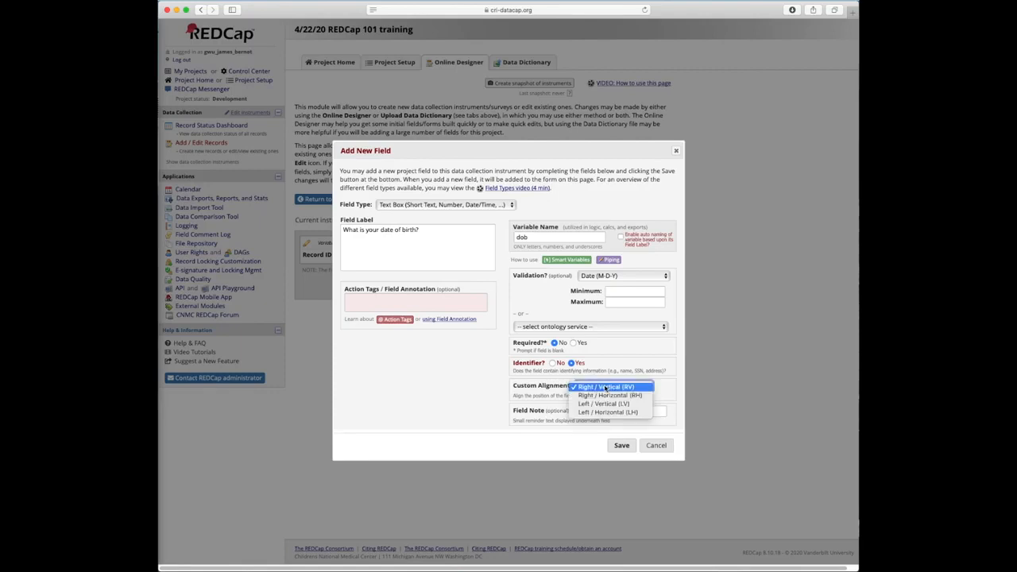
pyautogui.click(682, 391)
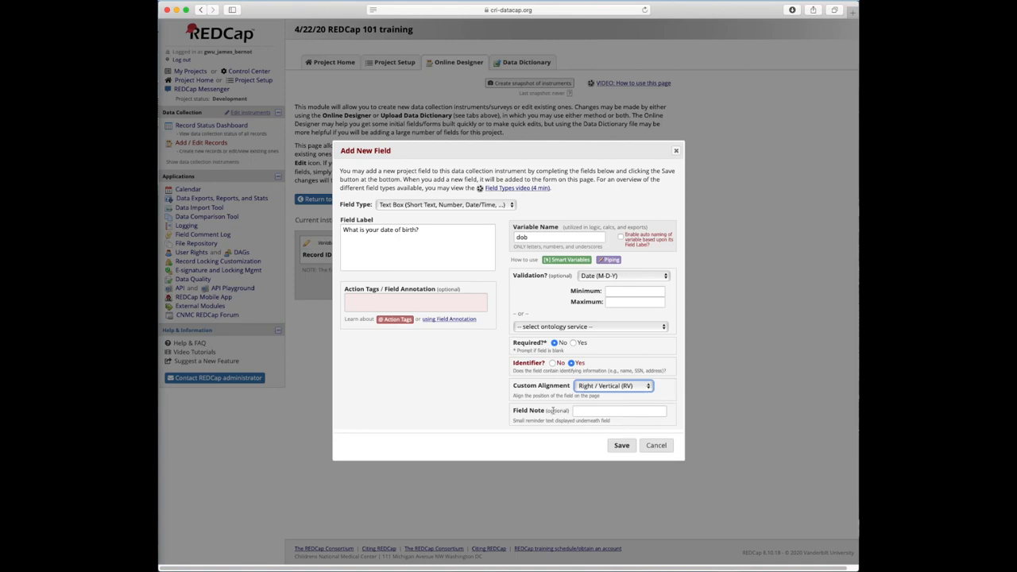
pyautogui.moveTo(548, 410); pyautogui.dragTo(569, 411)
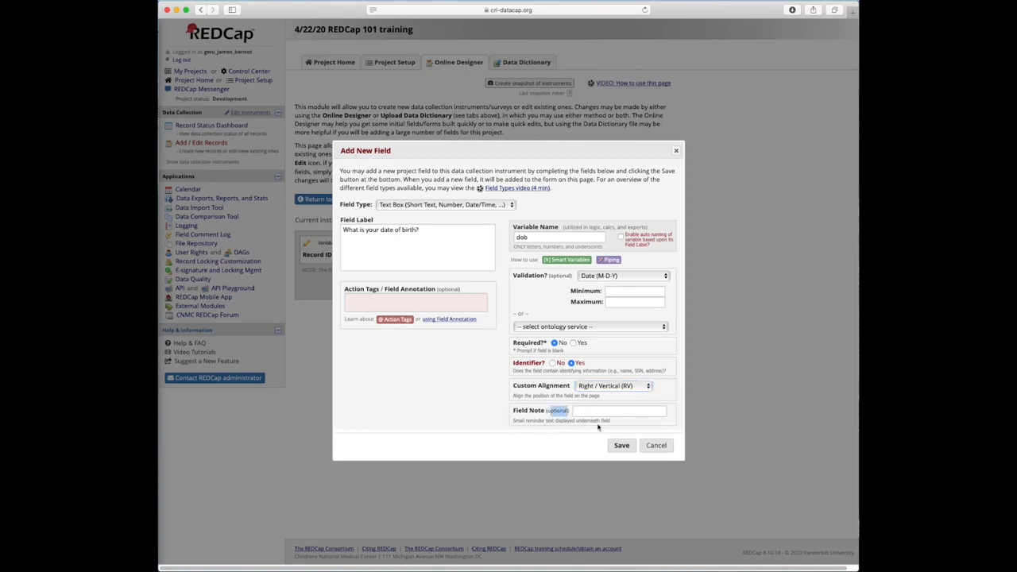
# Save the dob field to the Pre-screening instrument with its field note left blank
pyautogui.click(604, 412)
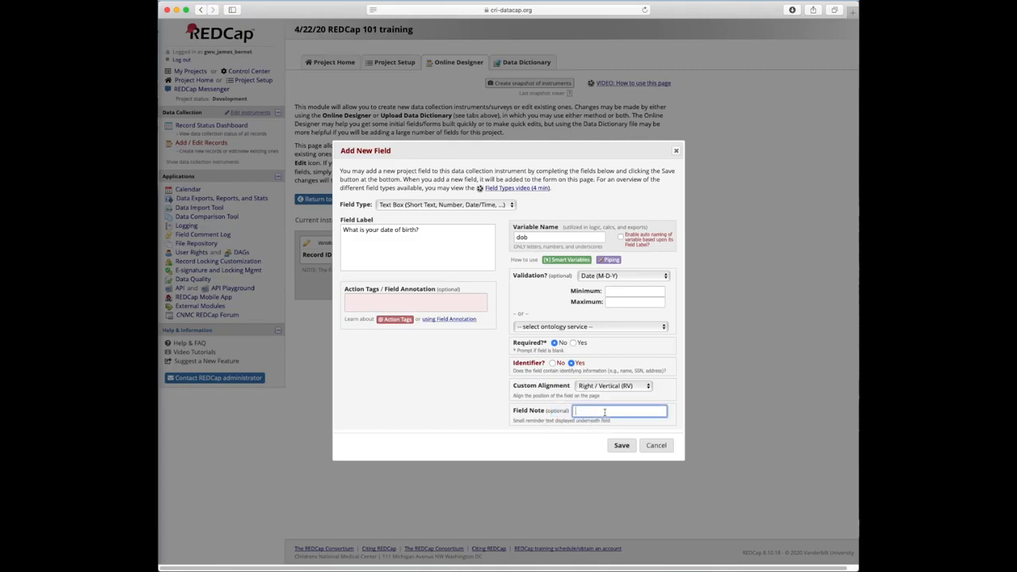
pyautogui.click(658, 429)
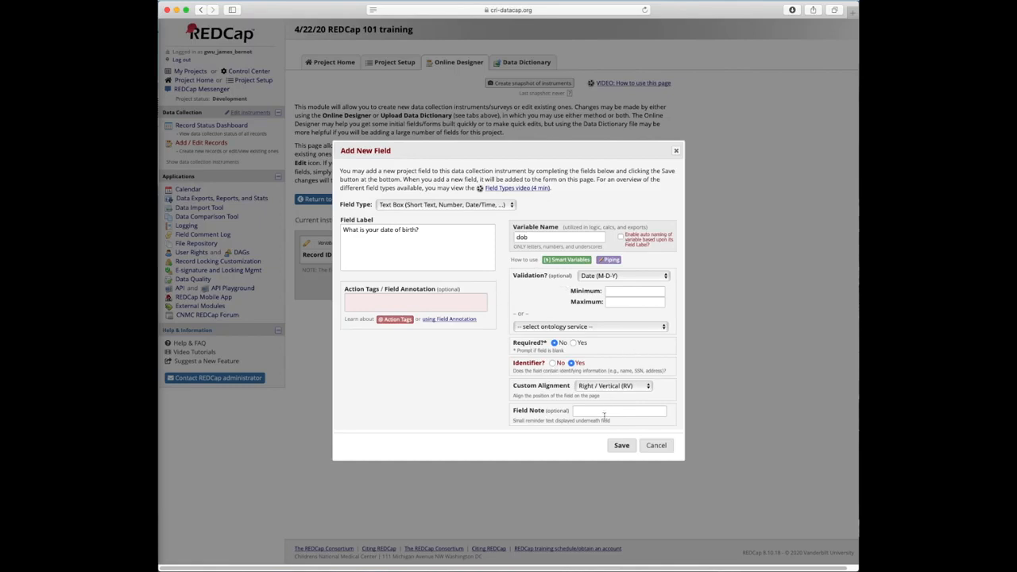
pyautogui.click(622, 447)
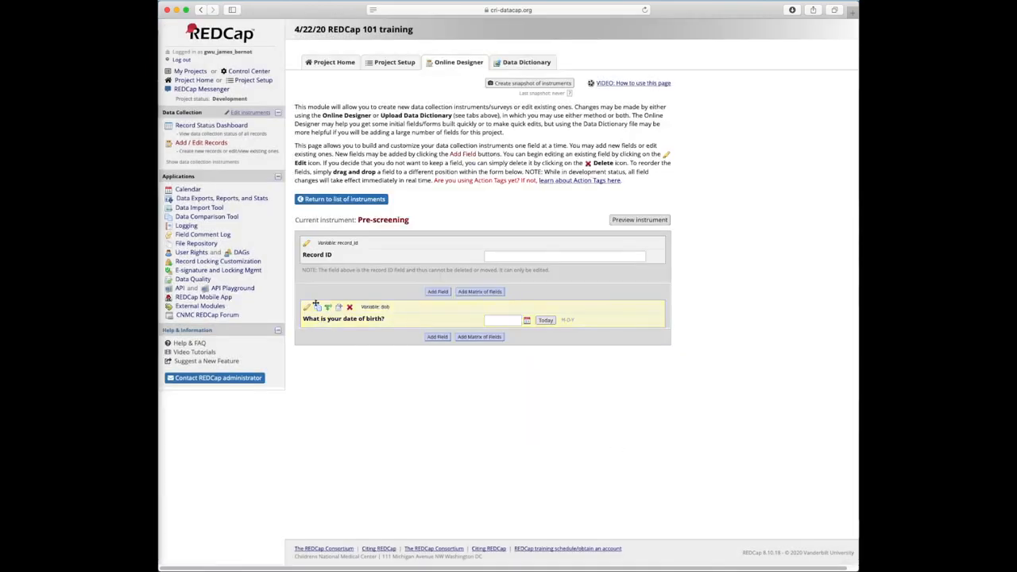
# Add a Multiple Choice - Radio Buttons field below the date of birth question, labelled "What sex were you assigned at birth?"
pyautogui.click(438, 336)
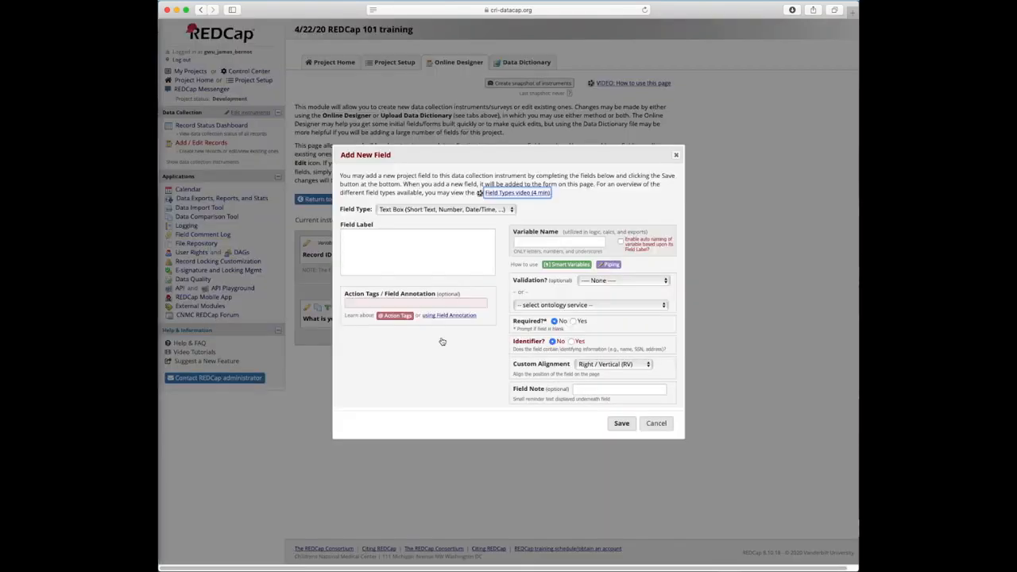
pyautogui.click(409, 211)
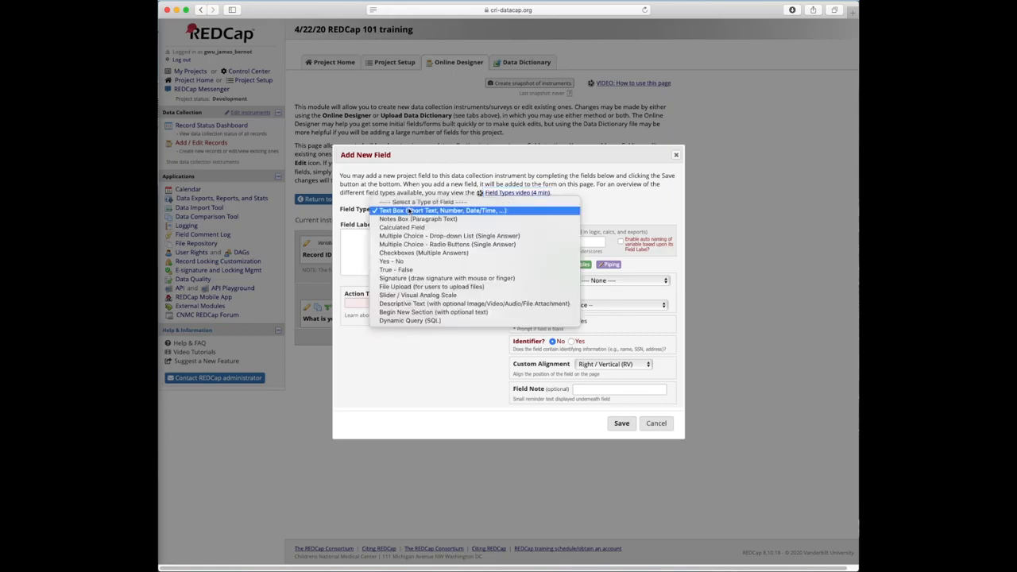
pyautogui.click(418, 245)
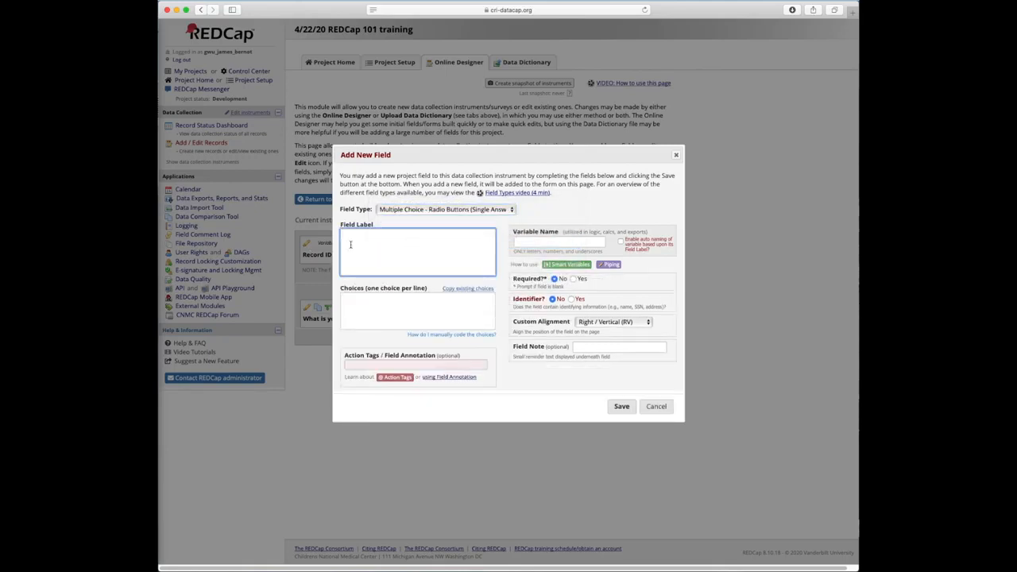
pyautogui.write('What dsex were you assigned at birth?')
# Set the variable name of the sex assigned at birth question to "sex"
pyautogui.click(525, 240)
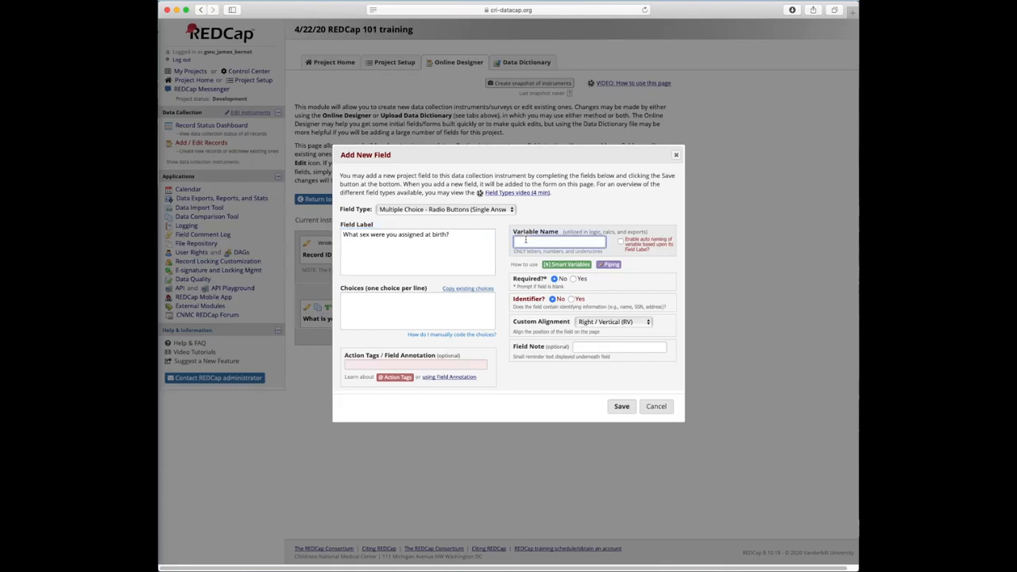
pyautogui.write('ser')
pyautogui.press('BackSpace')
pyautogui.write('x')
# Keep the radio button type for the sex field and enter its coded choices "1, Male" and "2, Female" on separate lines
pyautogui.click(471, 302)
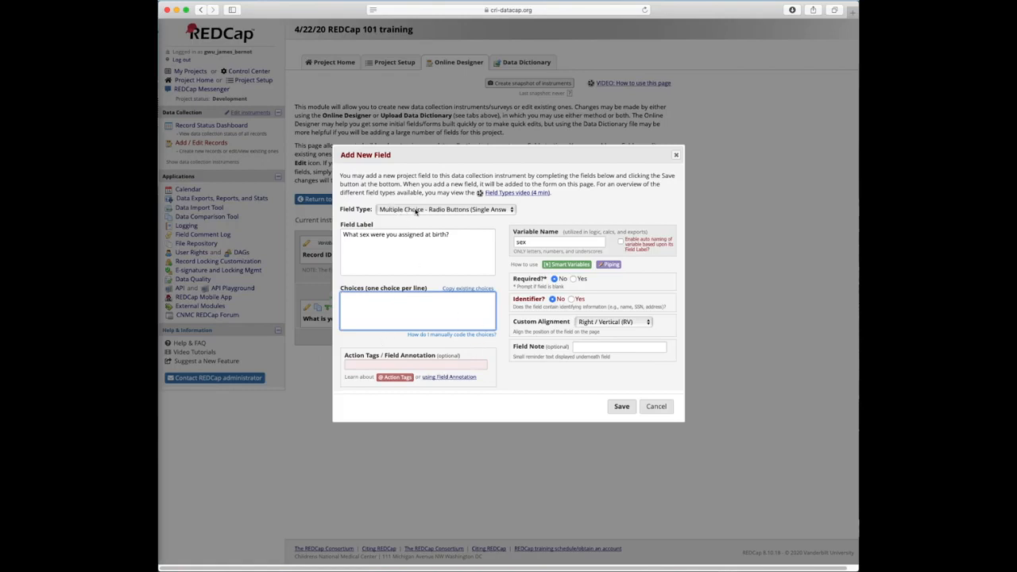
pyautogui.click(415, 210)
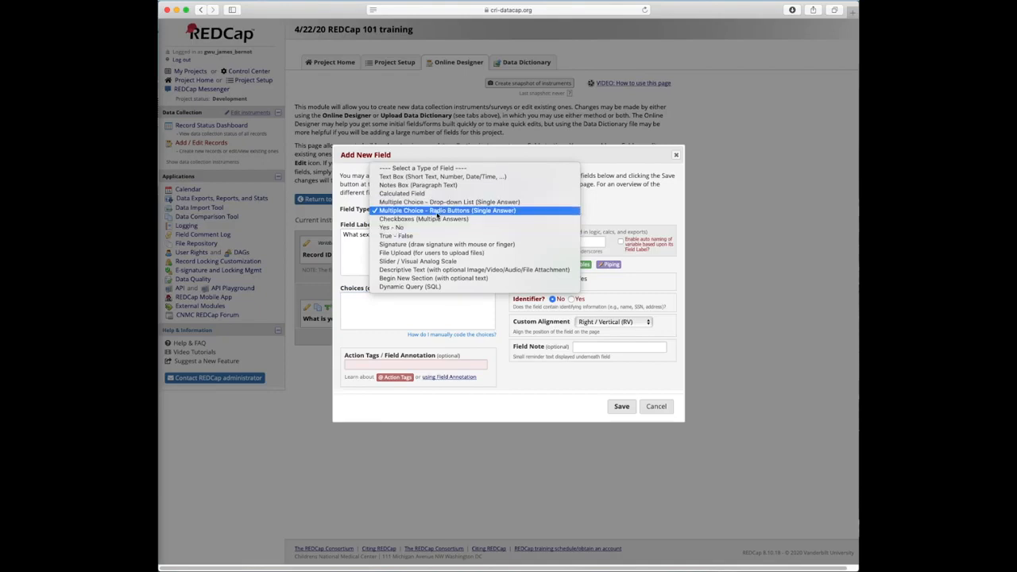
pyautogui.click(437, 211)
pyautogui.click(376, 308)
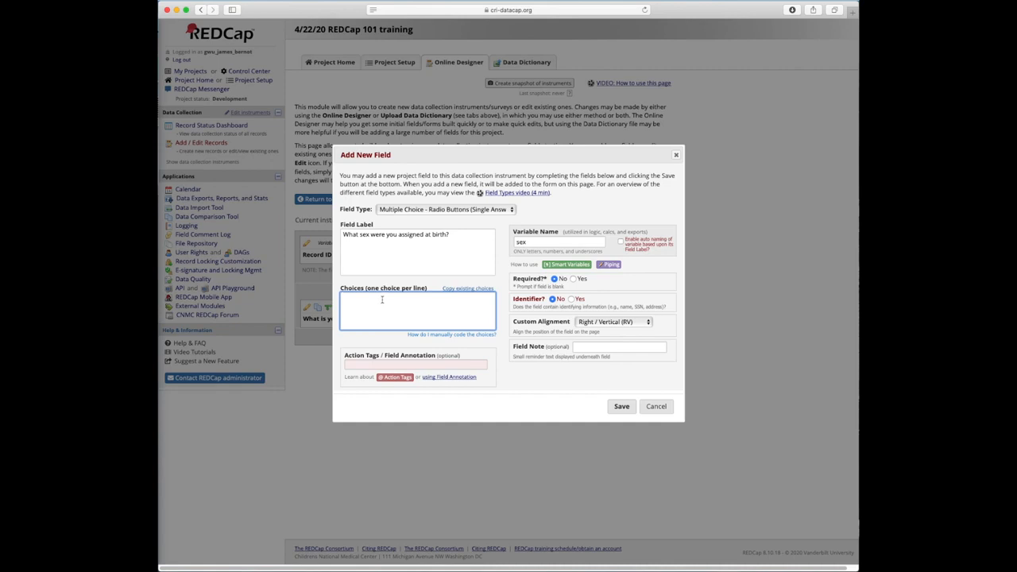
pyautogui.write('1,')
pyautogui.write(' Male ')
pyautogui.write('2,')
pyautogui.write(' Female')
# Check the numeric code in front of the Male choice and save the sex field to the instrument
pyautogui.moveTo(342, 298); pyautogui.dragTo(346, 298)
pyautogui.click(343, 298)
pyautogui.moveTo(342, 298); pyautogui.dragTo(348, 299)
pyautogui.click(380, 299)
pyautogui.click(621, 407)
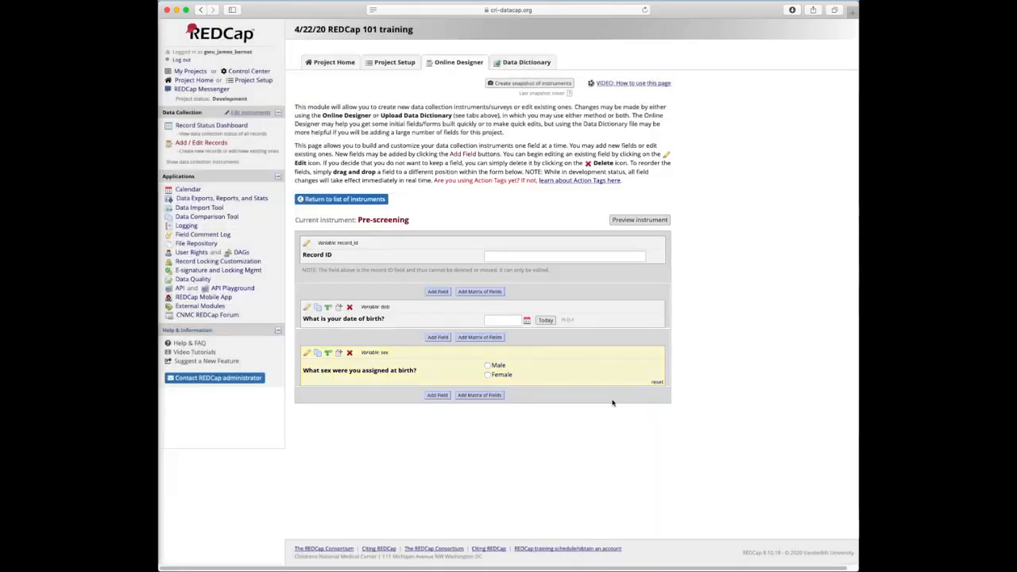
# Add a Yes - No field below the sex question with the label "Are you pregnant?"
pyautogui.click(439, 397)
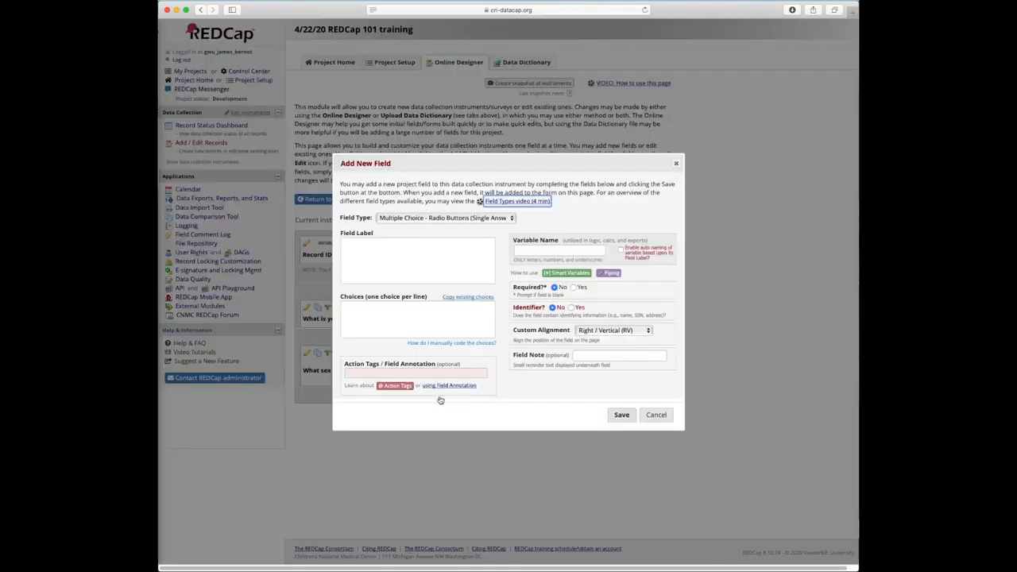
pyautogui.click(397, 220)
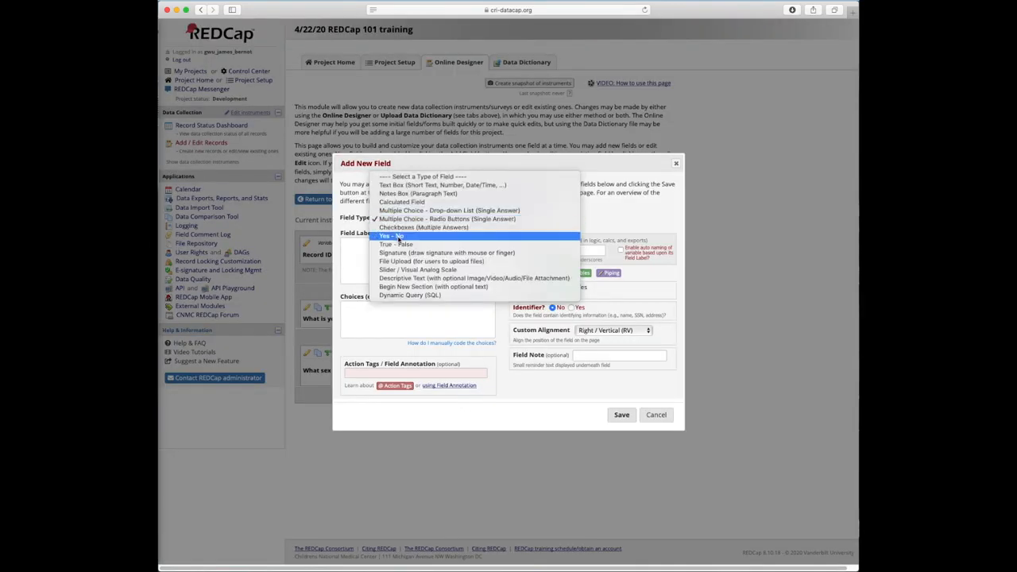
pyautogui.click(399, 237)
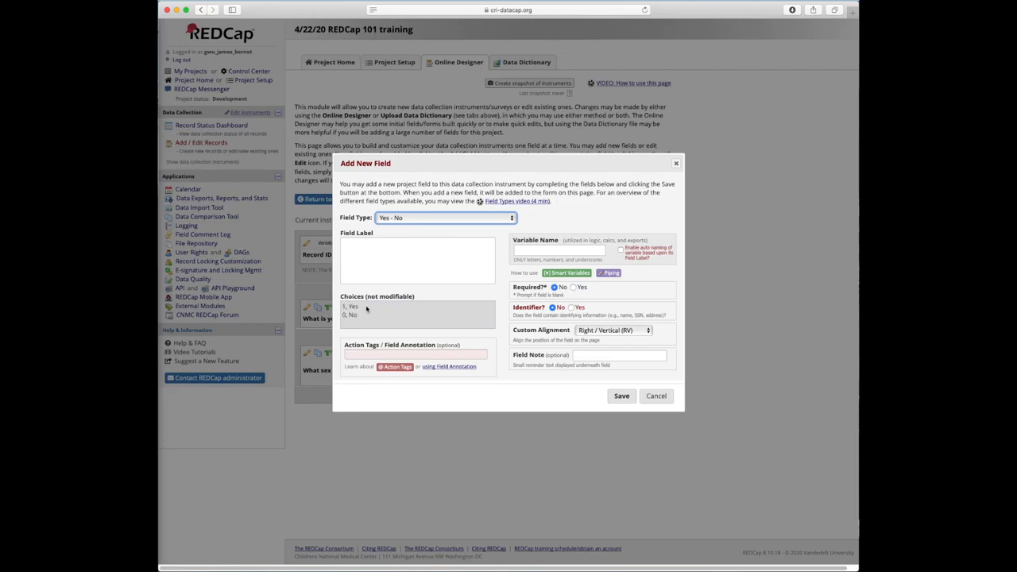
pyautogui.click(394, 276)
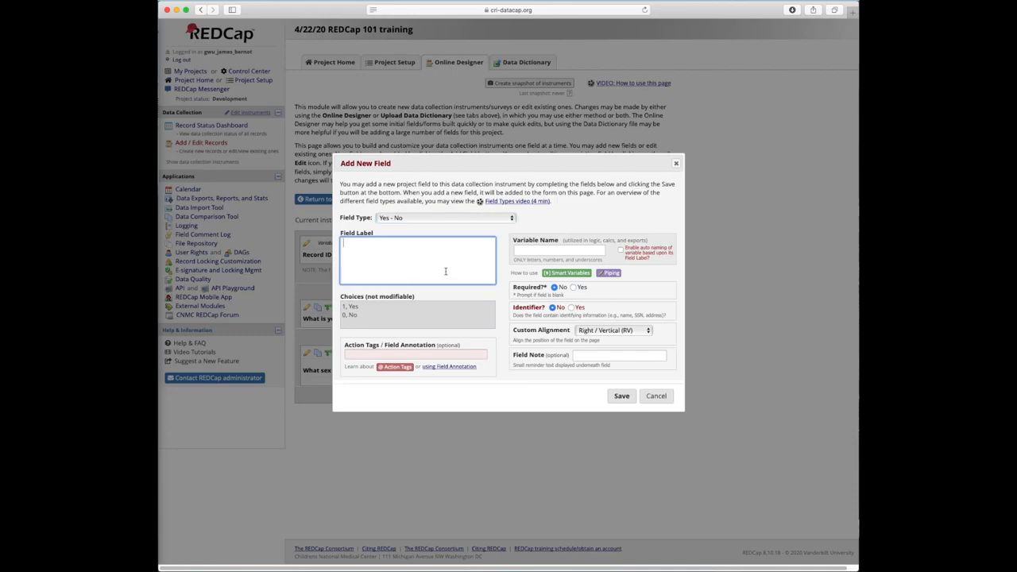
pyautogui.click(394, 219)
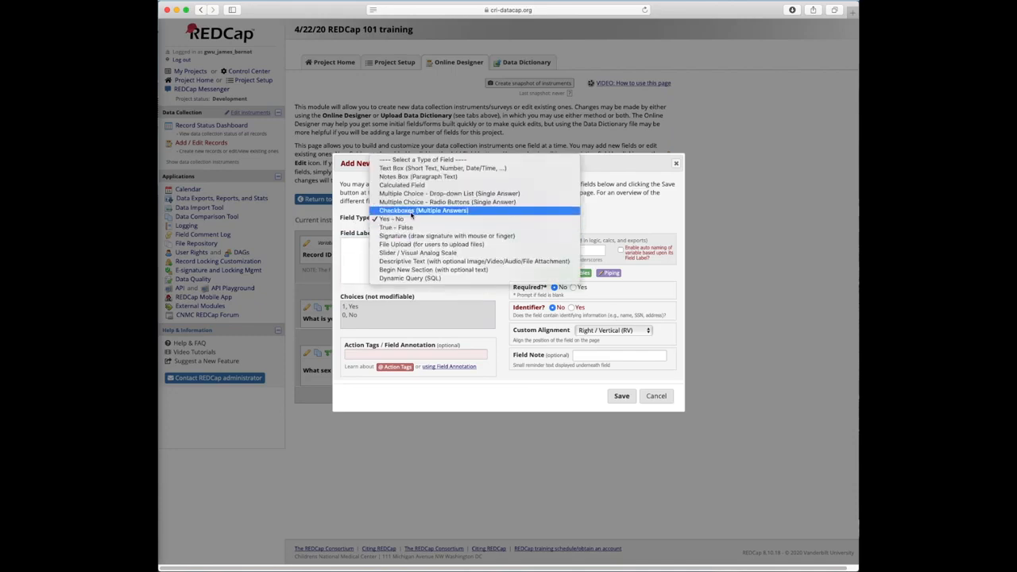
pyautogui.click(416, 220)
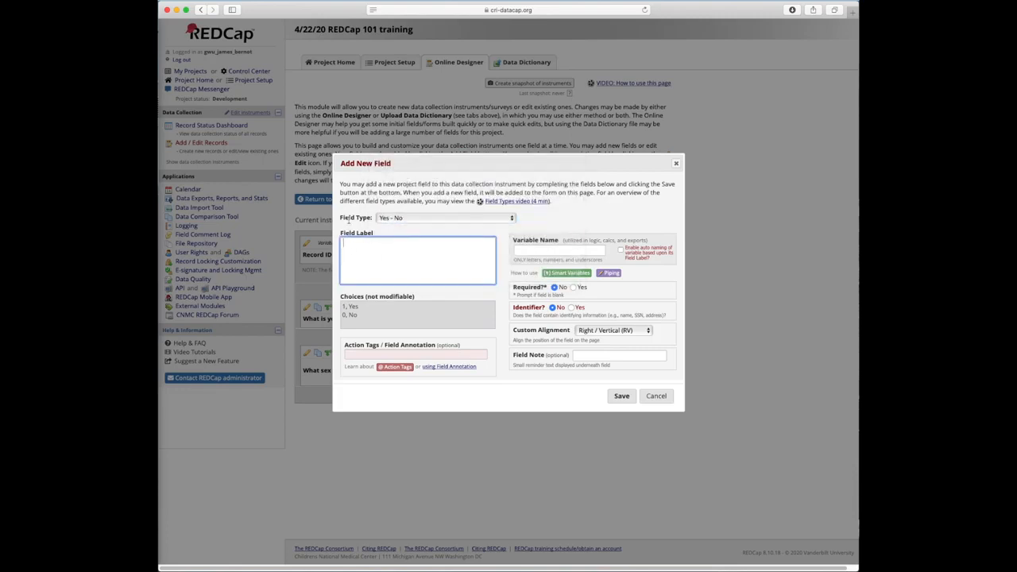
pyautogui.write('Are you pregnant?')
# Name the pregnancy question's variable "preg" and save the field
pyautogui.click(524, 252)
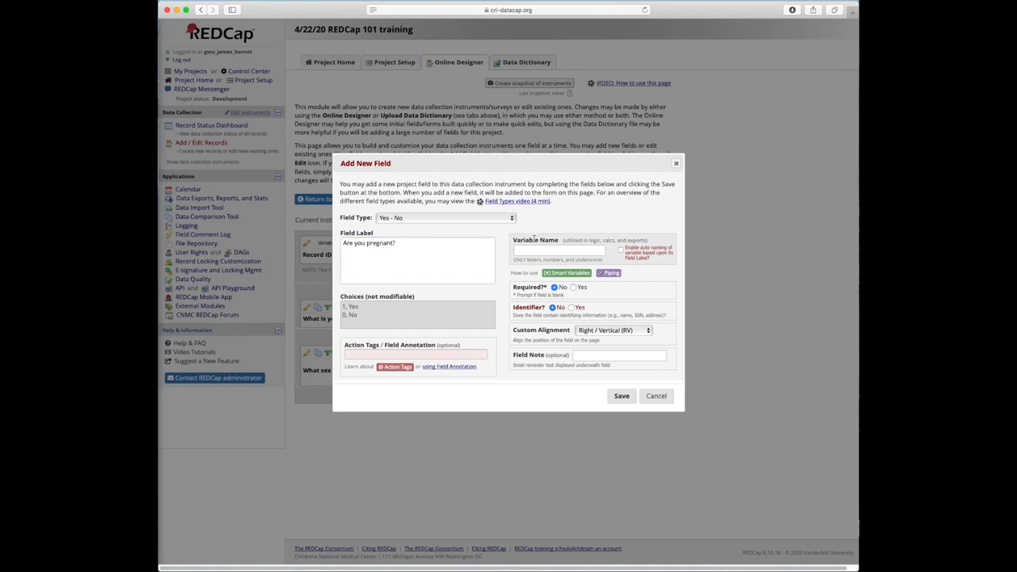
pyautogui.write('preg')
pyautogui.click(591, 206)
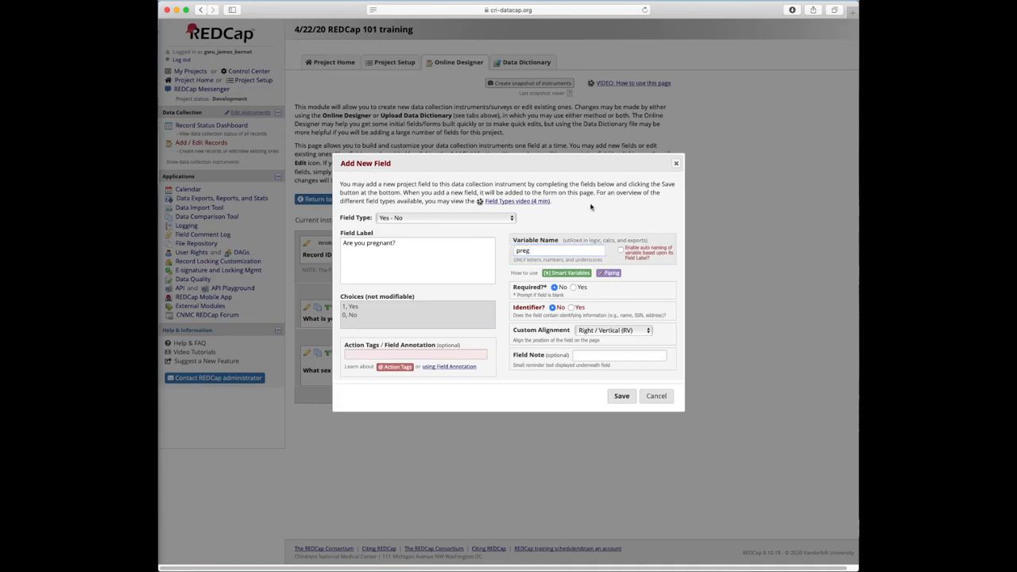
pyautogui.click(622, 397)
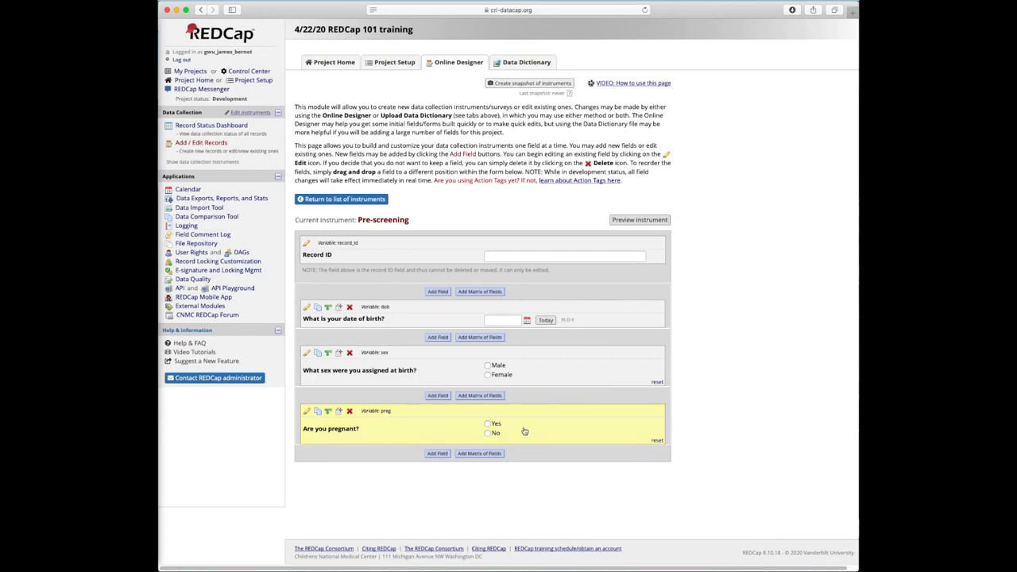
# Add and save a Yes - No field below the pregnancy question, labelled "Have you ever broken a bone?" with the variable name "bone_break"
pyautogui.click(437, 453)
pyautogui.click(442, 291)
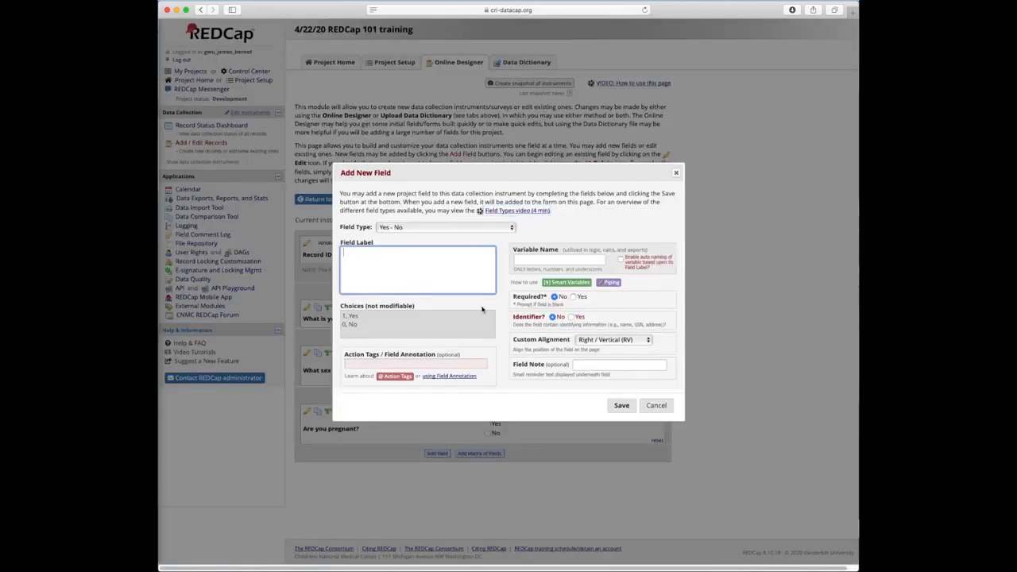
pyautogui.write('Have you ever broken a bone?')
pyautogui.press('Tab')
pyautogui.write('bone_brea')
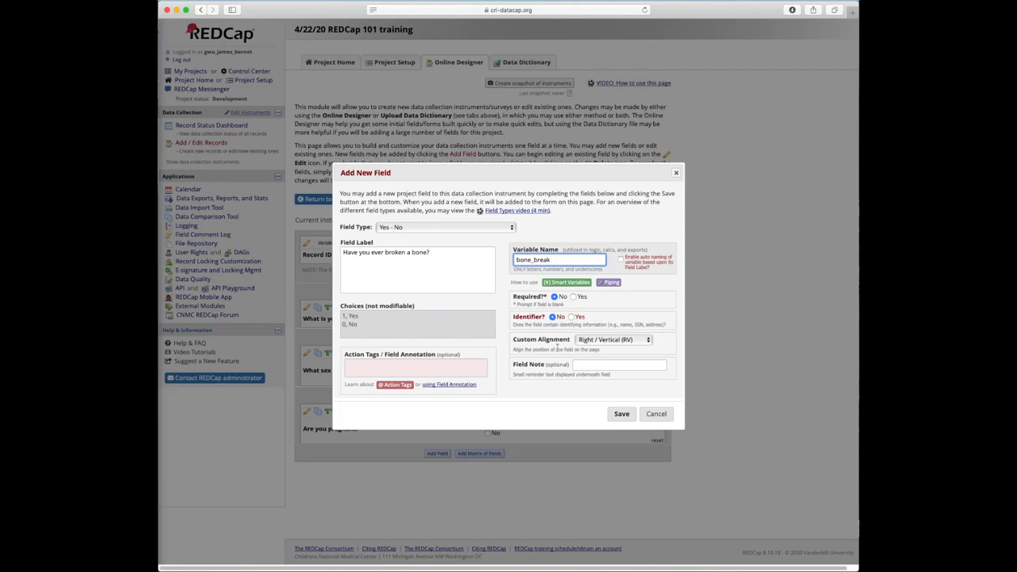
pyautogui.click(621, 413)
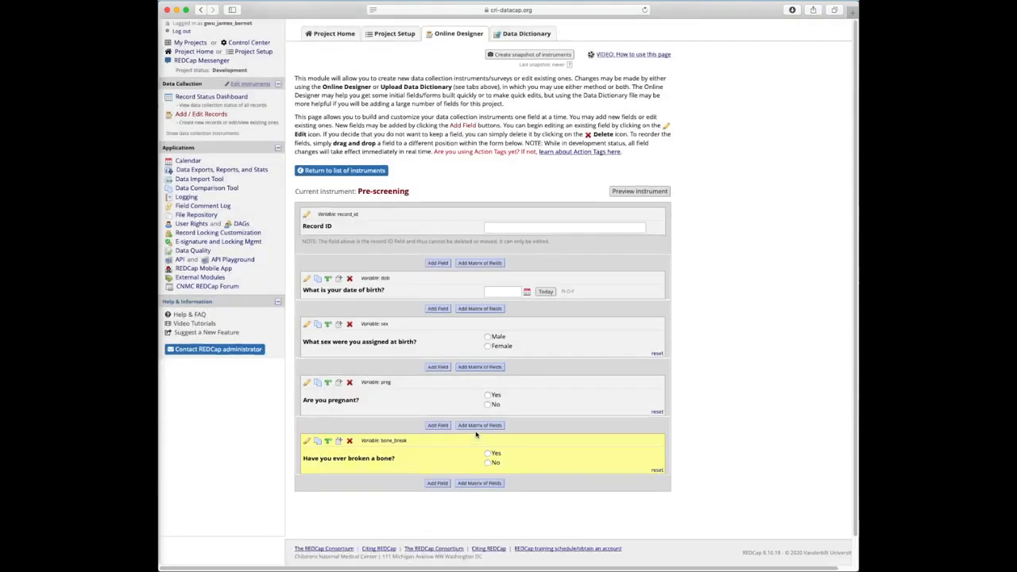
# Add and save a Yes - No field at the form's end, labelled "Have you broken a bone in your leg?" with the variable name "leg_break"
pyautogui.click(437, 483)
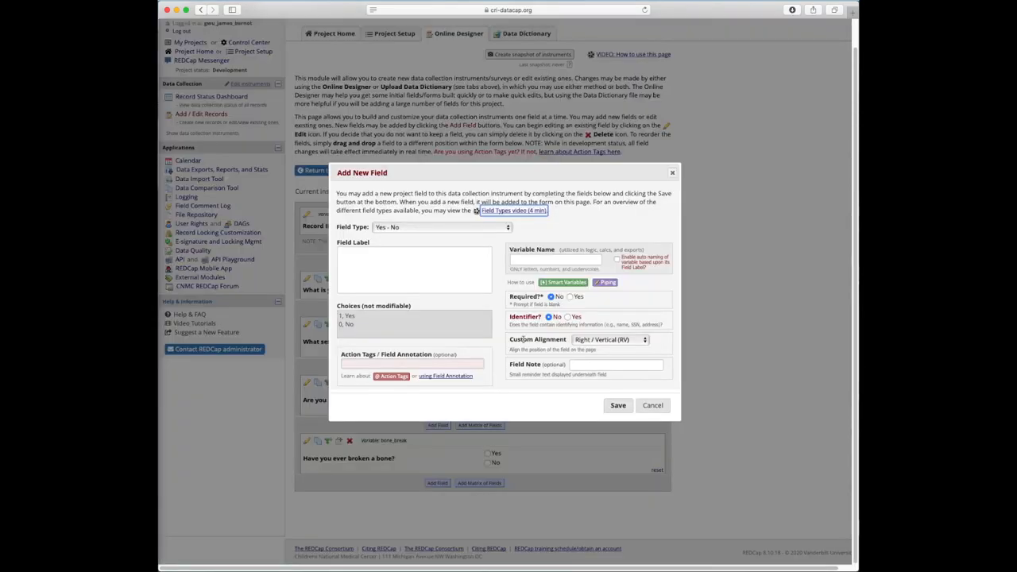
pyautogui.click(456, 284)
pyautogui.write('Have you broken a bone in your leg')
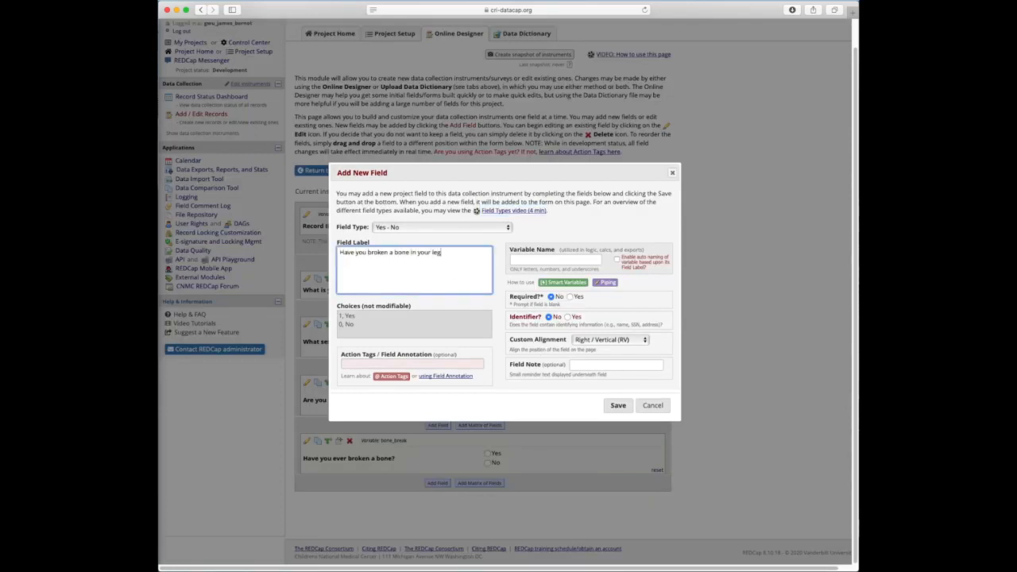
pyautogui.write('?')
pyautogui.press('Tab')
pyautogui.press('Tab')
pyautogui.write('leg_break')
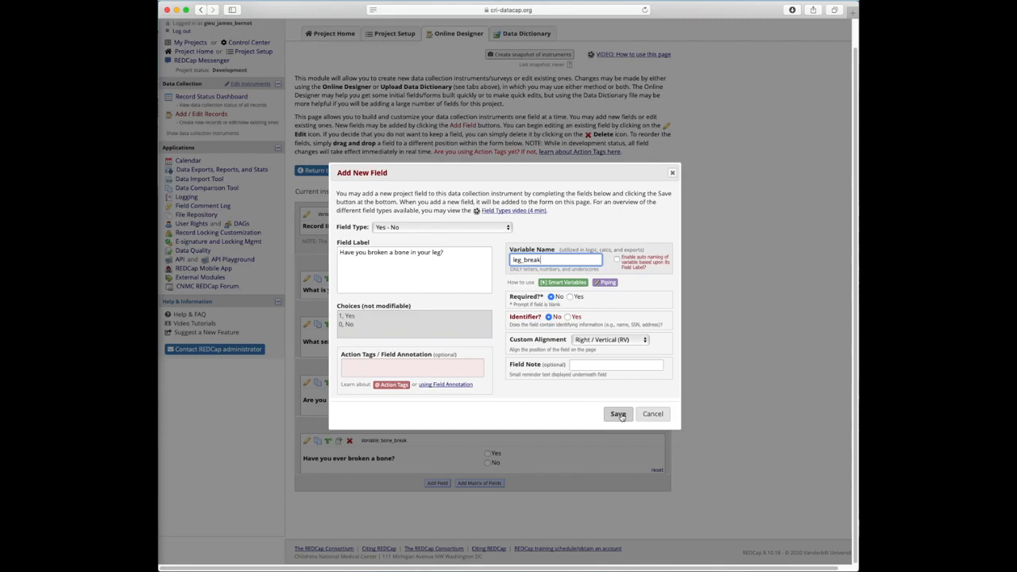
pyautogui.click(618, 414)
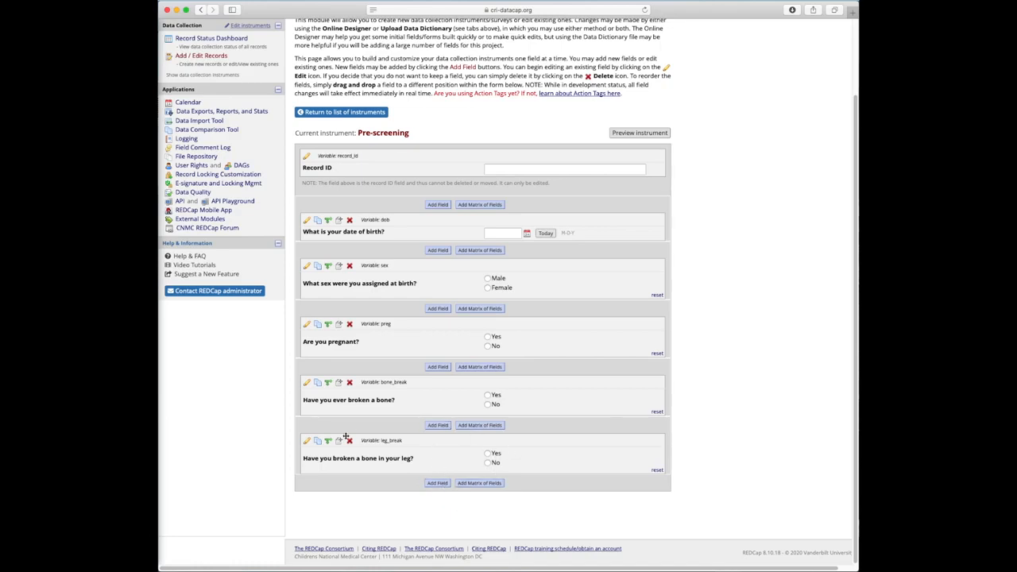
# Add a Text Box field after leg_break, labelled "How old were you when you broke your leg?" with the variable name "break_age"
pyautogui.click(438, 483)
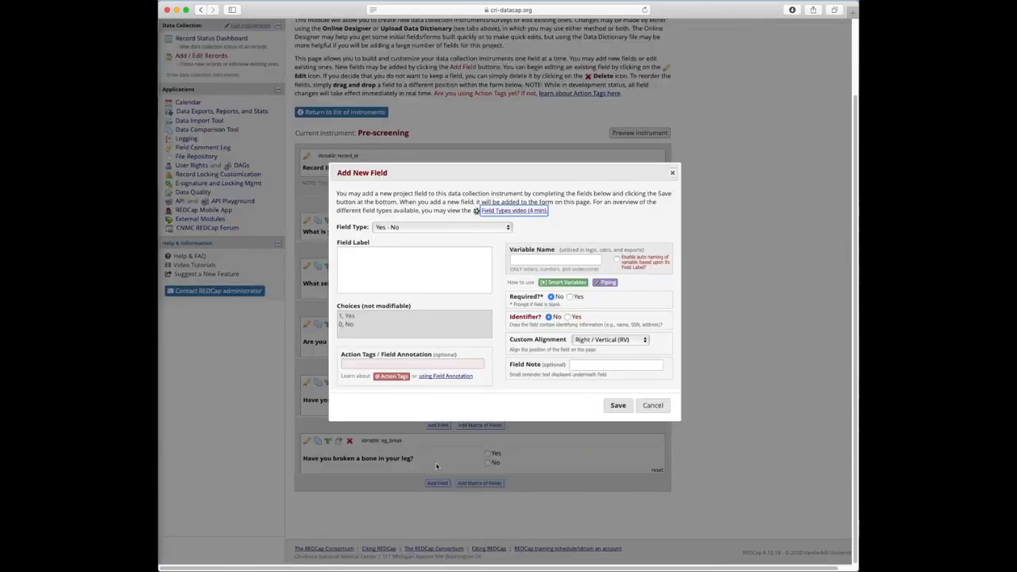
pyautogui.click(398, 228)
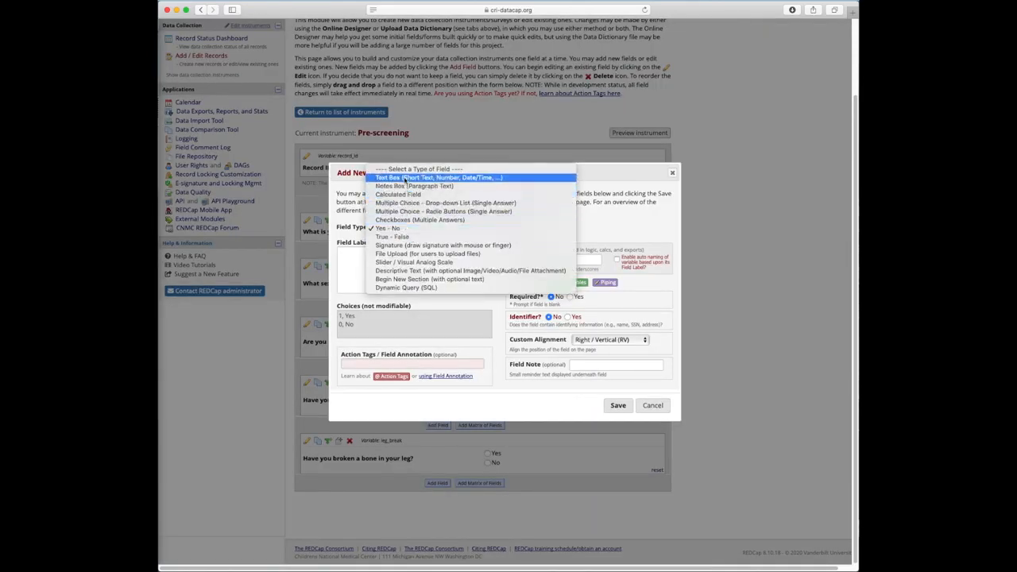
pyautogui.click(409, 178)
pyautogui.click(387, 274)
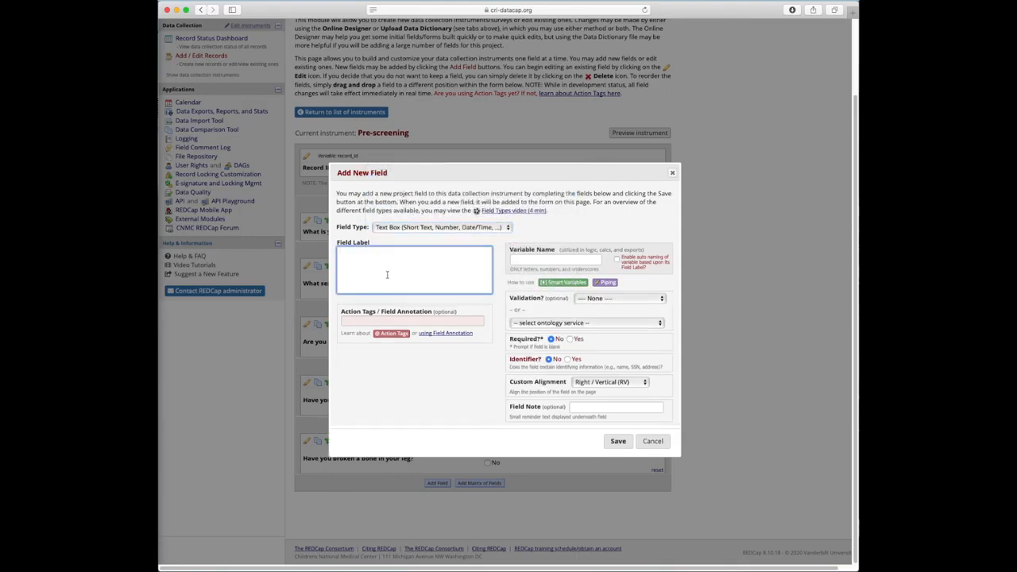
pyautogui.write('How old were you when you broke your leg?')
pyautogui.press('Tab')
pyautogui.press('Tab')
pyautogui.write('break_age')
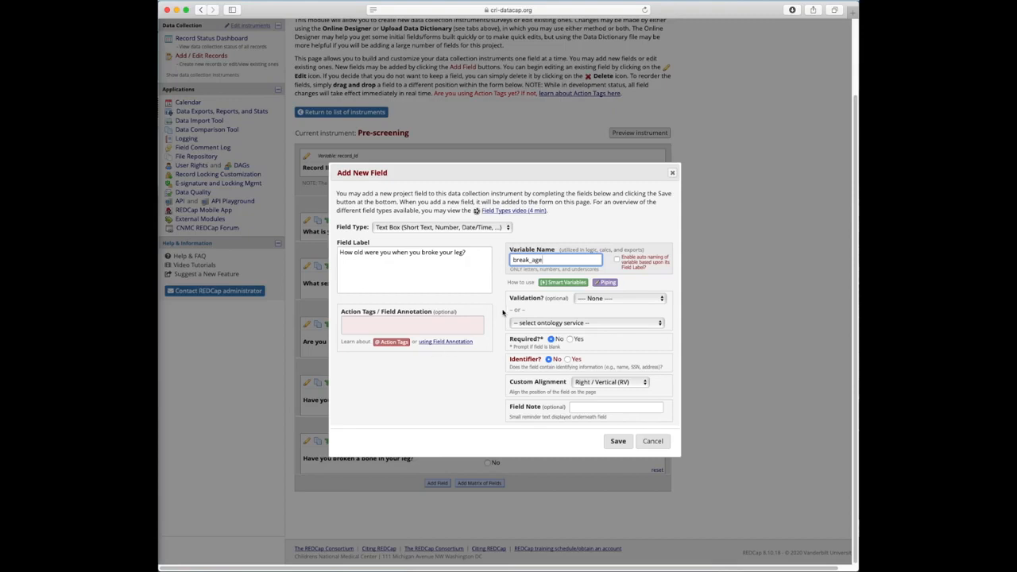
# Set the validation of the break_age field to Integer, leaving the minimum and maximum blank, and save the field
pyautogui.click(592, 302)
pyautogui.click(617, 359)
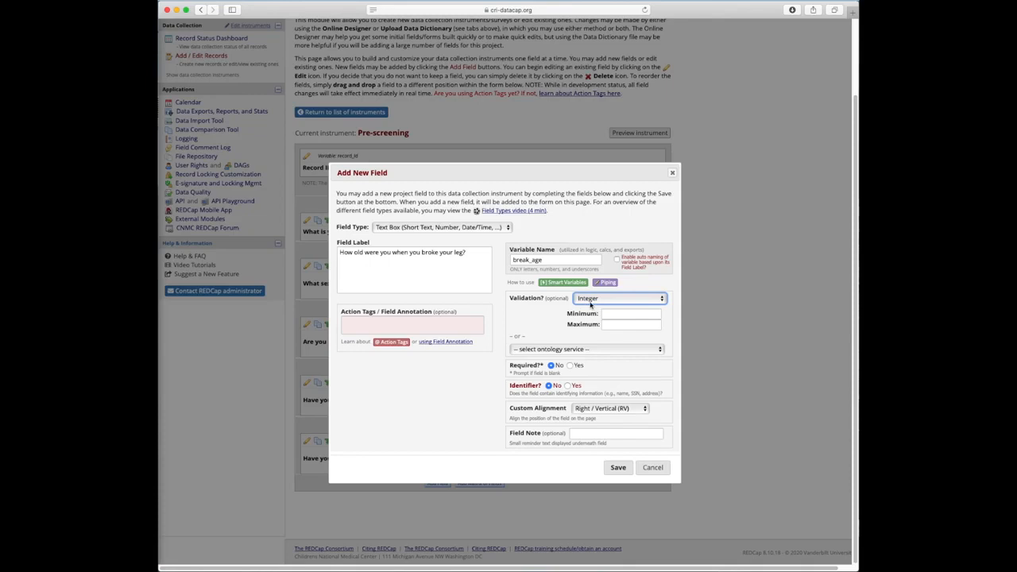
pyautogui.click(617, 469)
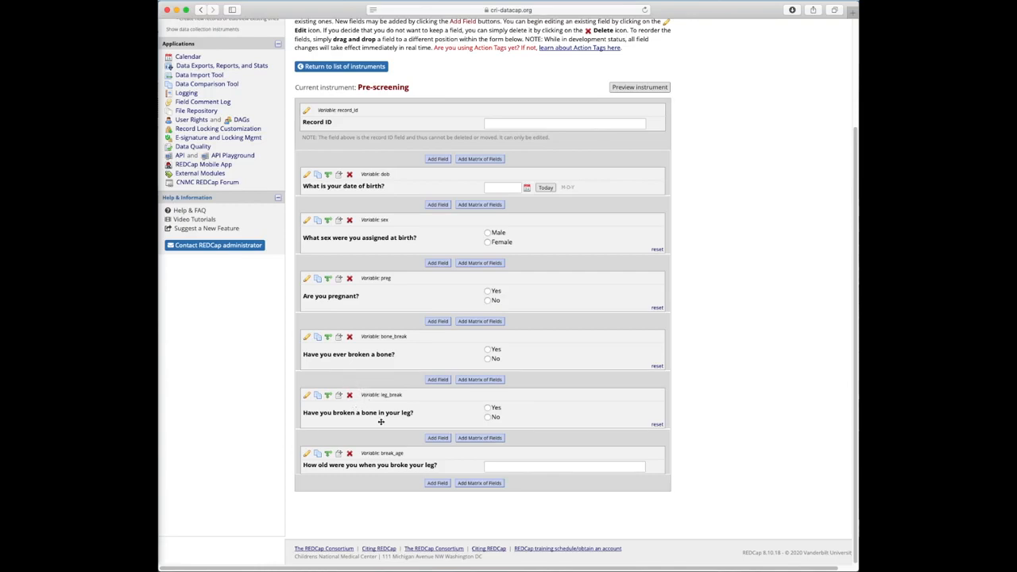
# Add and save a Begin New Section header labelled "Medical History" between the preg and bone_break fields
pyautogui.click(438, 321)
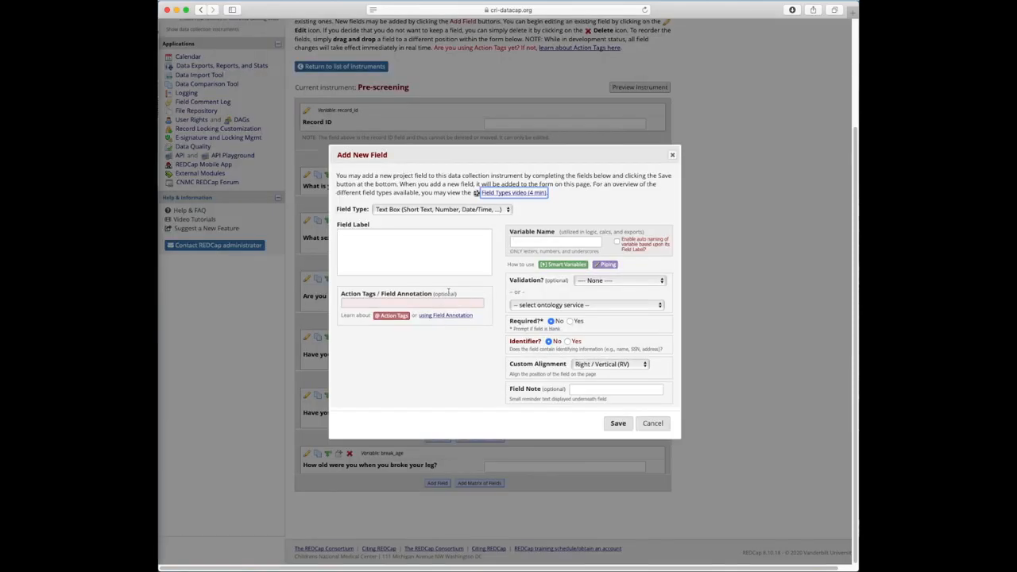
pyautogui.click(441, 210)
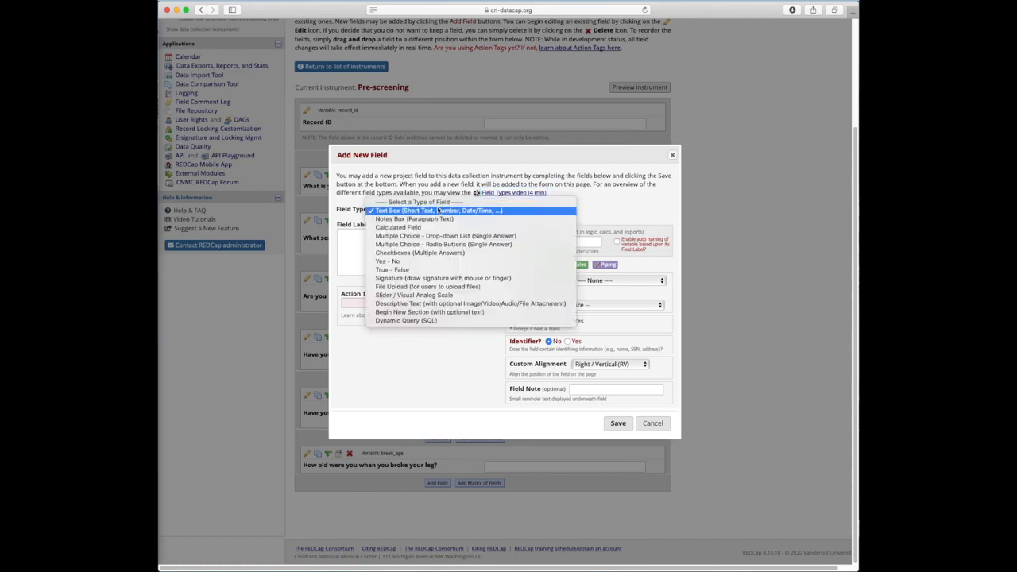
pyautogui.click(429, 315)
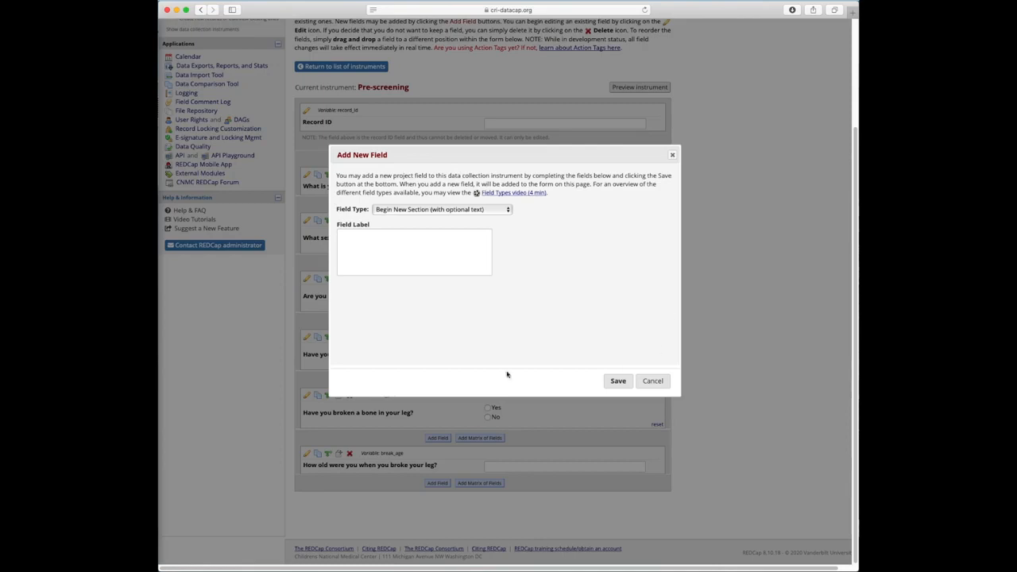
pyautogui.click(391, 257)
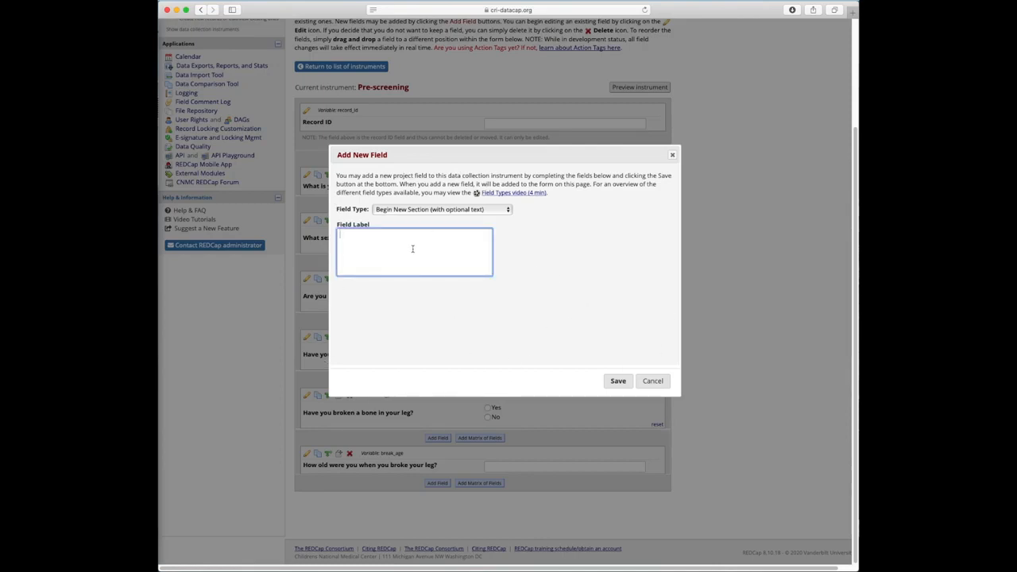
pyautogui.write('Medical History')
pyautogui.click(617, 380)
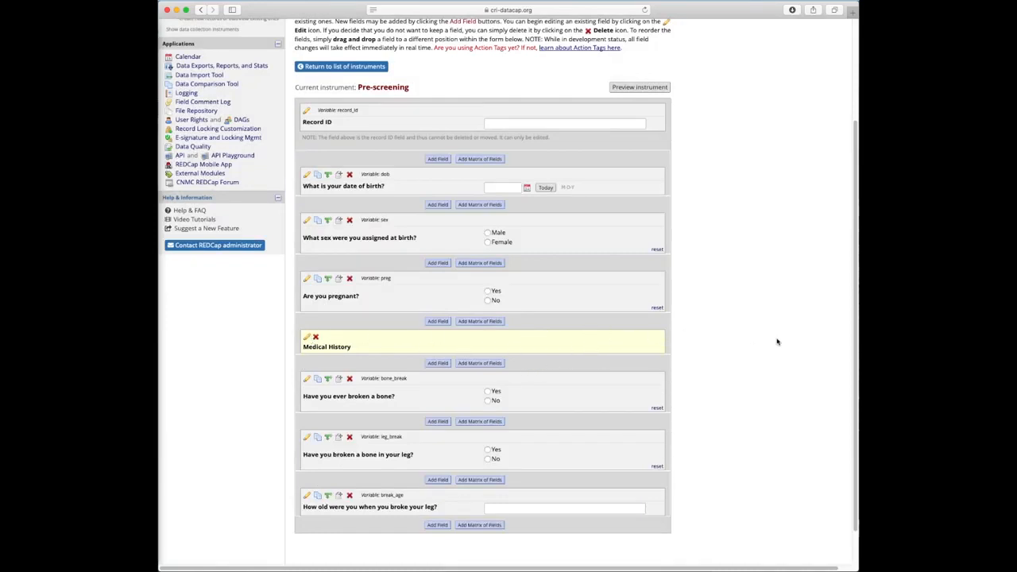
pyautogui.scroll(-1, 597, 342)
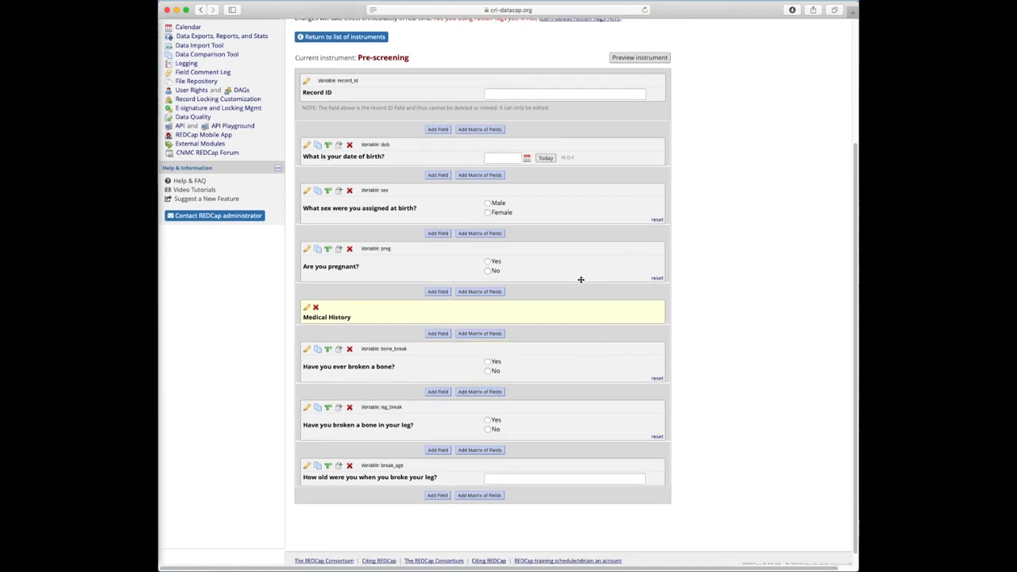
pyautogui.scroll(1, 614, 322)
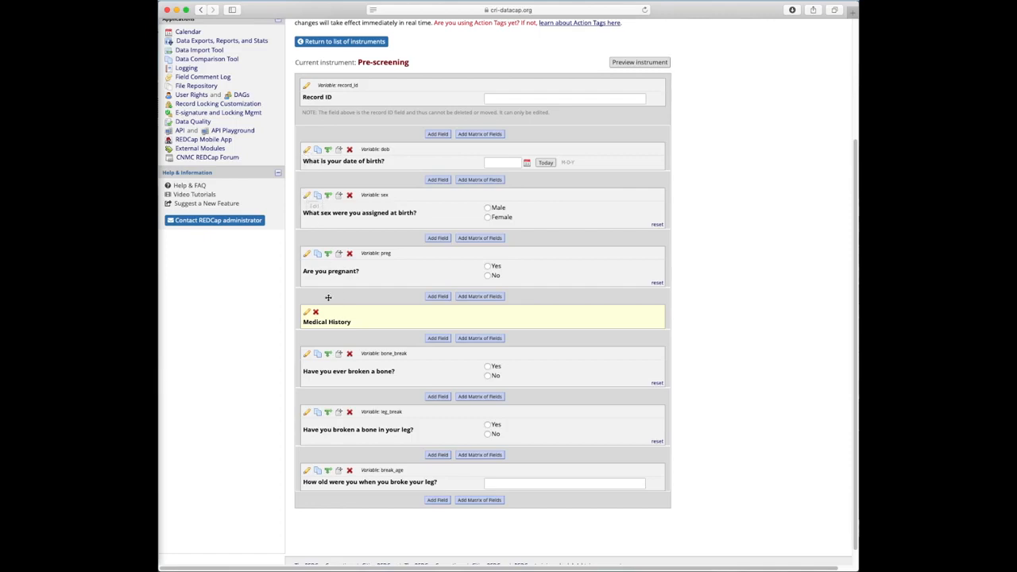
pyautogui.click(306, 254)
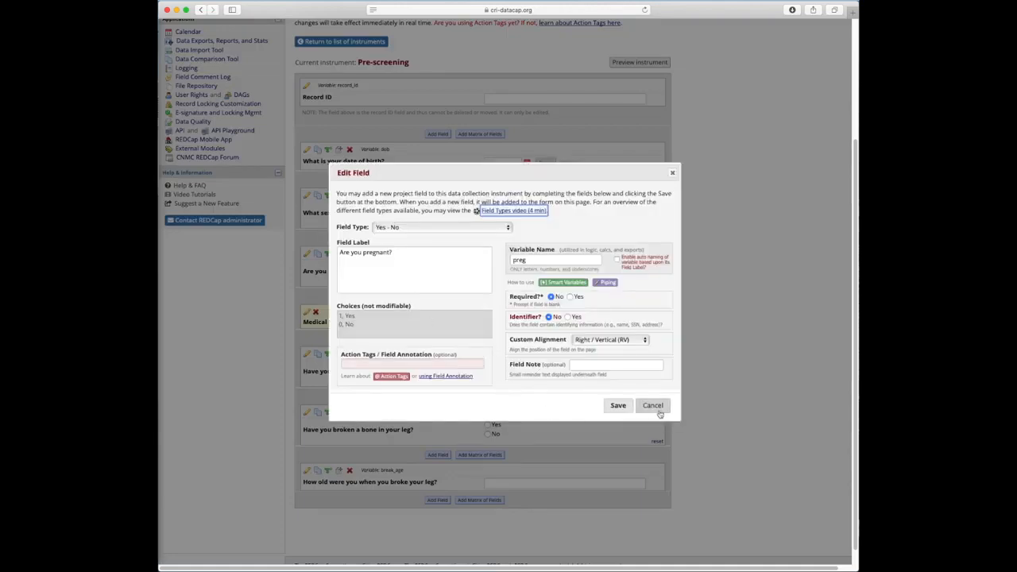
pyautogui.click(665, 410)
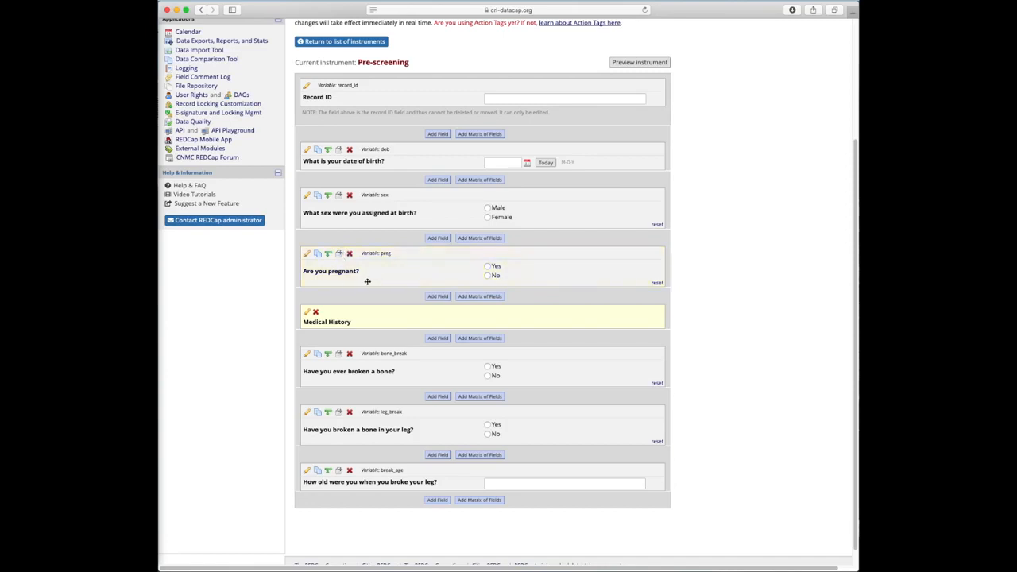
pyautogui.moveTo(341, 276); pyautogui.dragTo(349, 254)
pyautogui.moveTo(308, 276); pyautogui.dragTo(329, 271)
# Use the Drag-N-Drop Logic Builder to show the preg field only if sex = Female (2), and save the branching logic
pyautogui.click(327, 254)
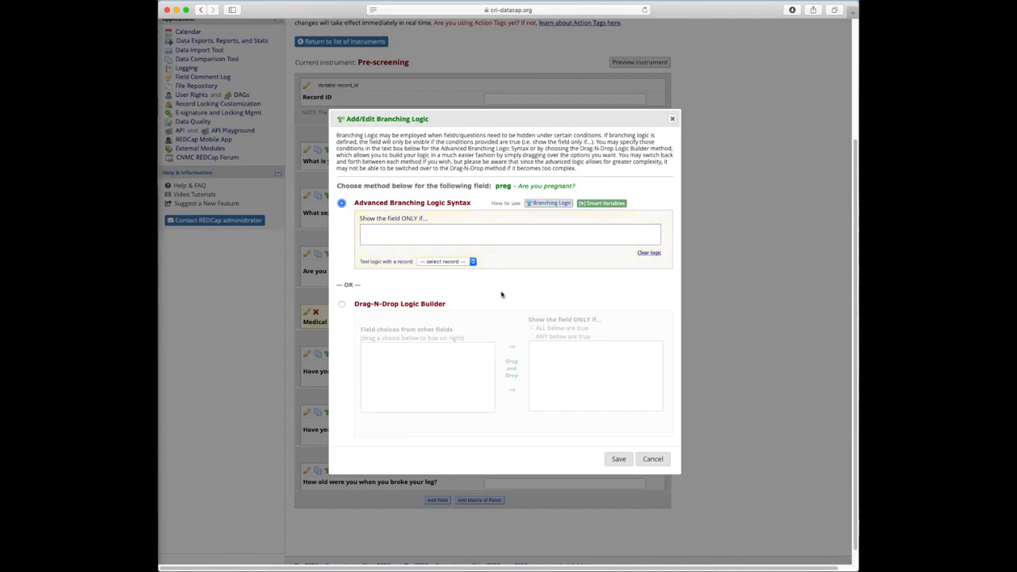
pyautogui.click(438, 236)
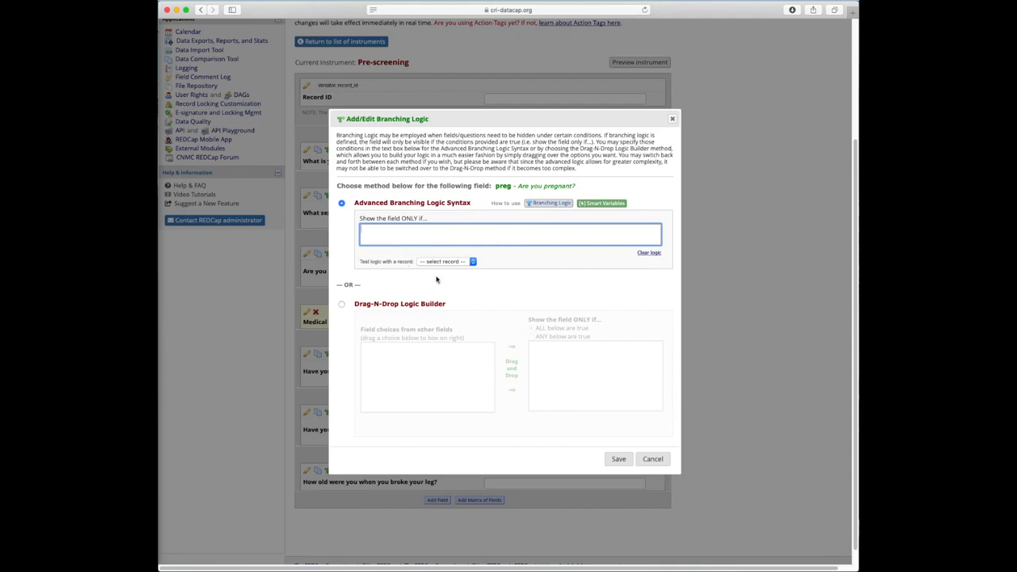
pyautogui.scroll(-1, 436, 277)
pyautogui.click(342, 288)
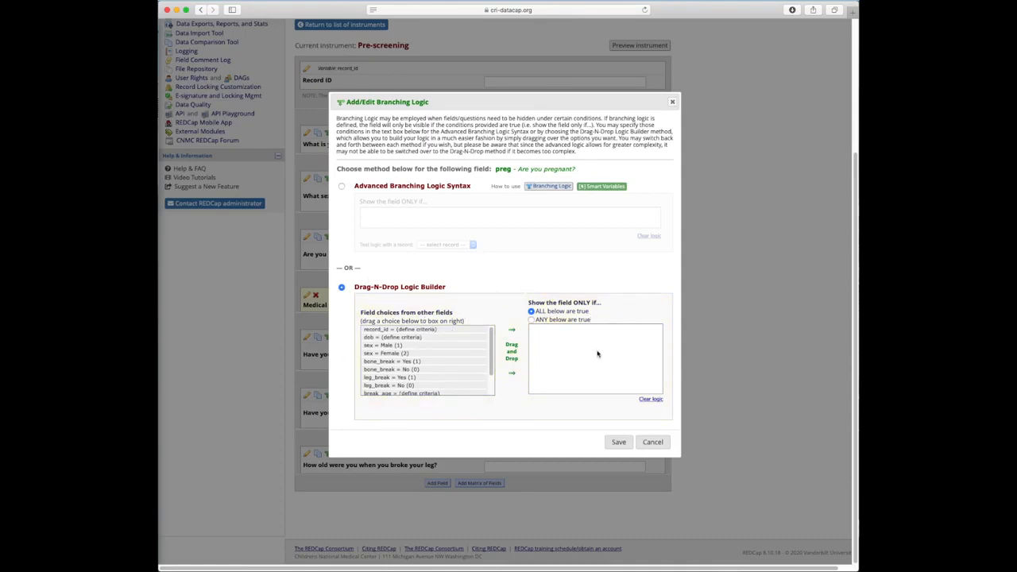
pyautogui.moveTo(471, 103); pyautogui.dragTo(598, 85)
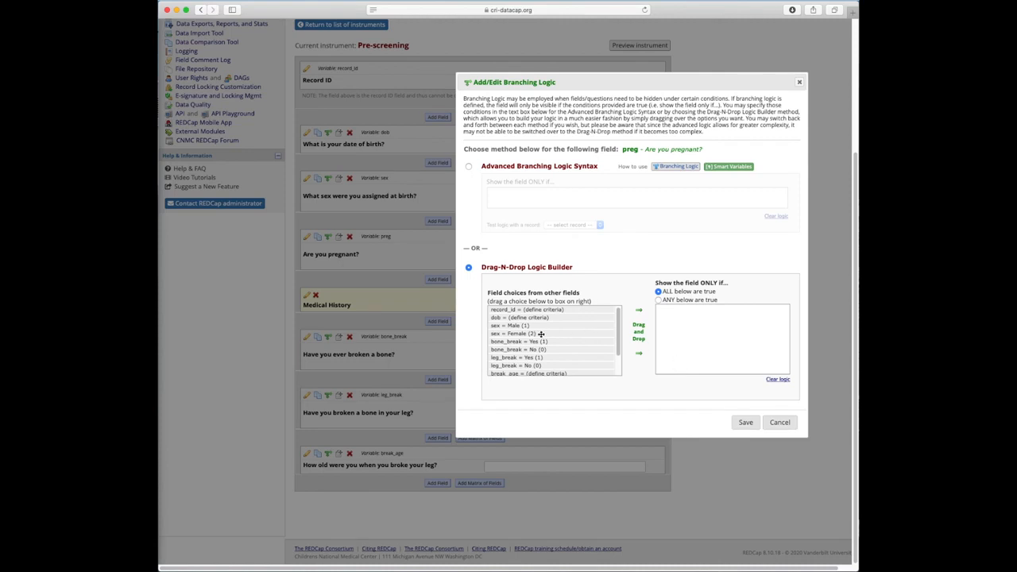
pyautogui.moveTo(540, 334); pyautogui.dragTo(741, 328)
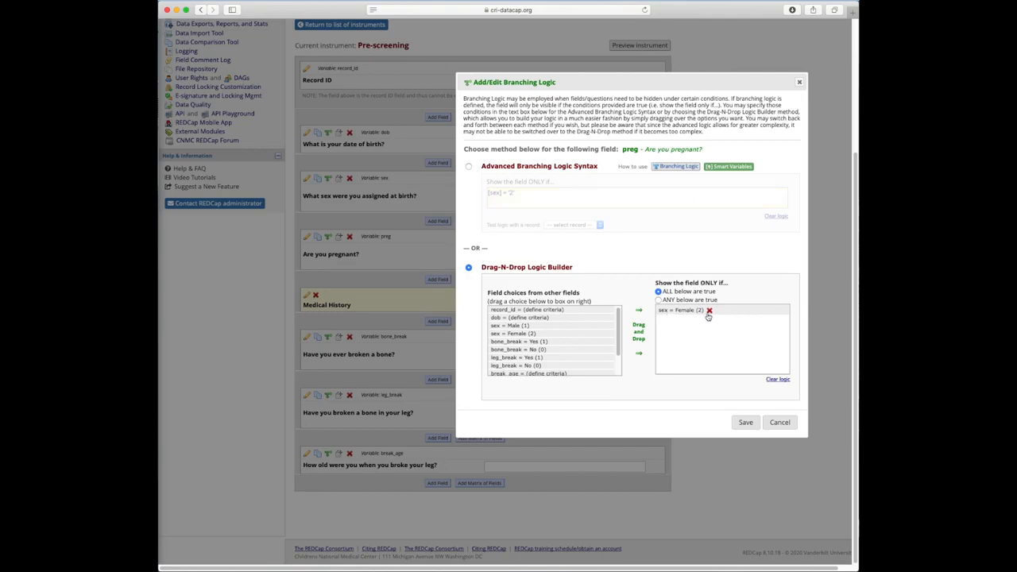
pyautogui.click(746, 422)
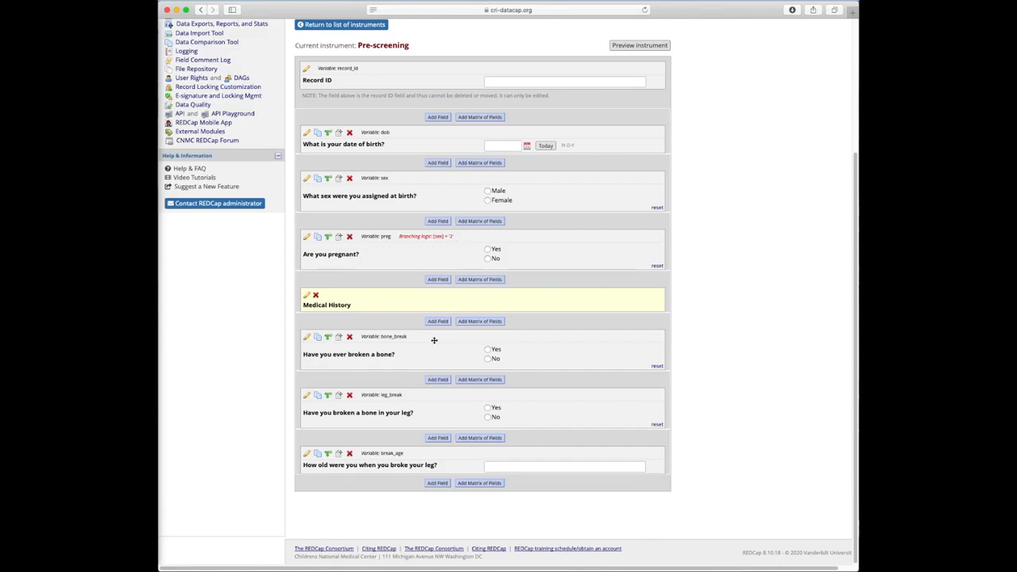
# Set and save branching logic so the leg_break field shows only if bone_break = Yes (1), leaving bone_break without any logic
pyautogui.click(328, 338)
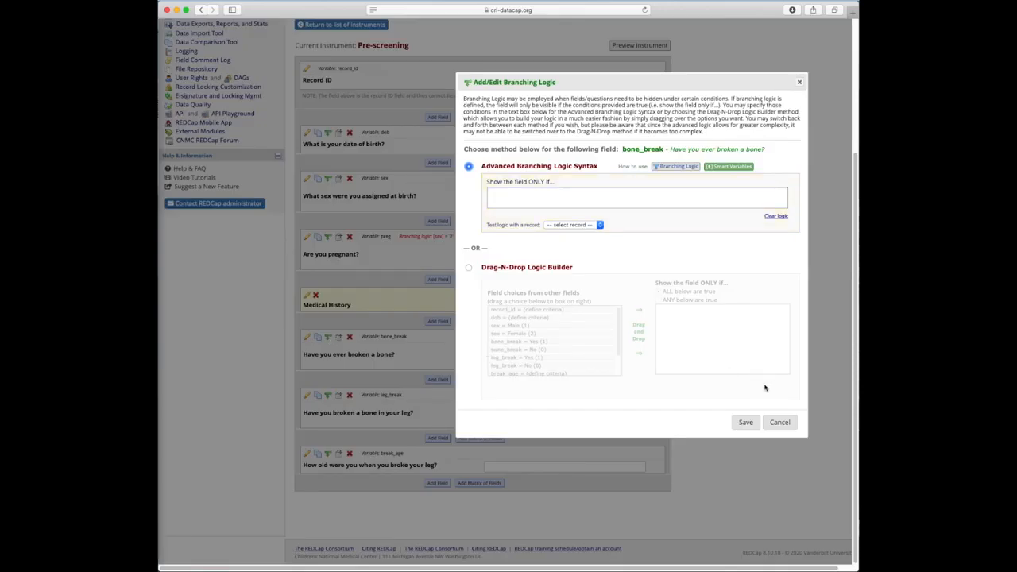
pyautogui.click(779, 422)
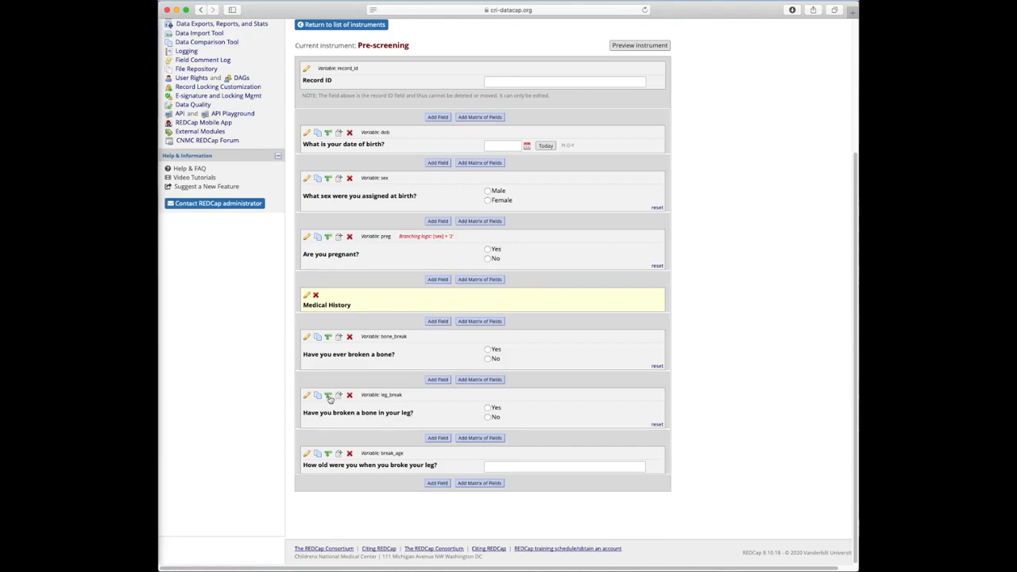
pyautogui.click(328, 396)
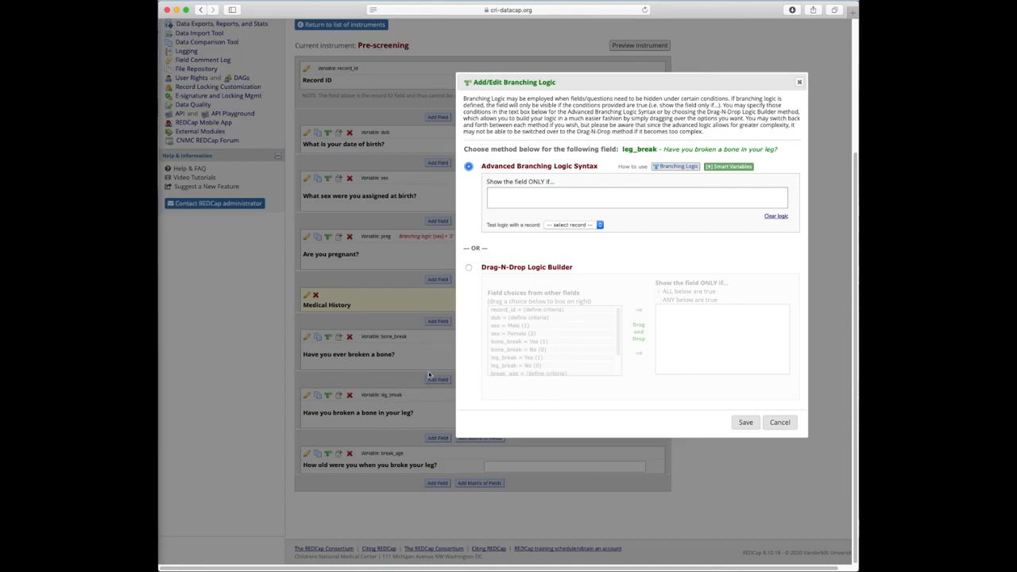
pyautogui.click(469, 268)
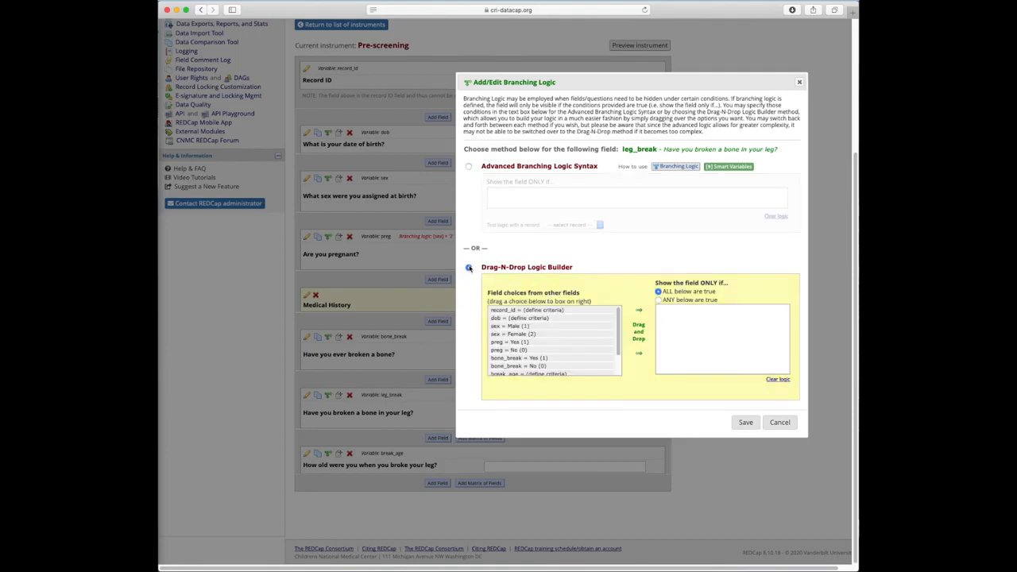
pyautogui.moveTo(527, 359); pyautogui.dragTo(717, 320)
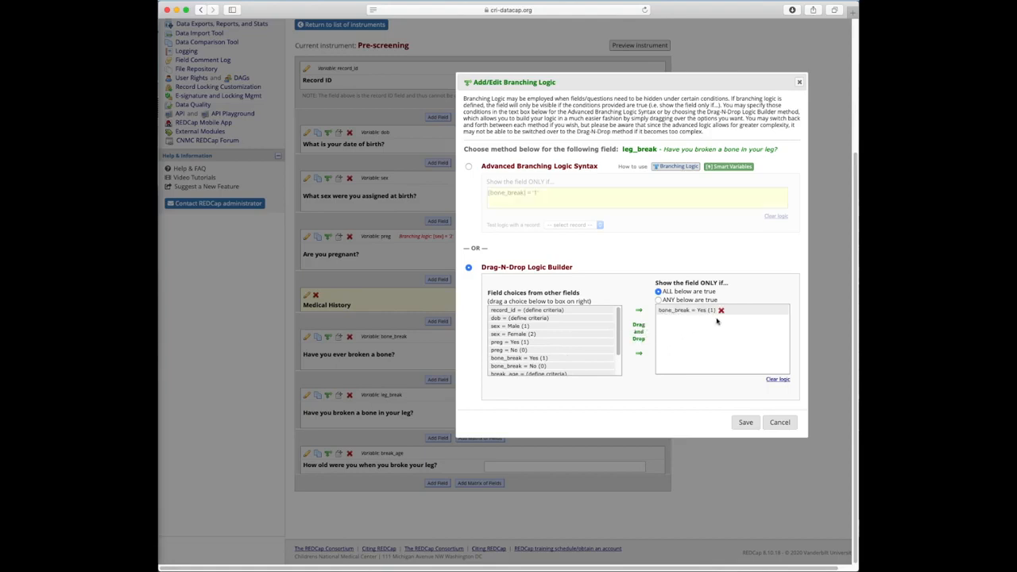
pyautogui.click(746, 424)
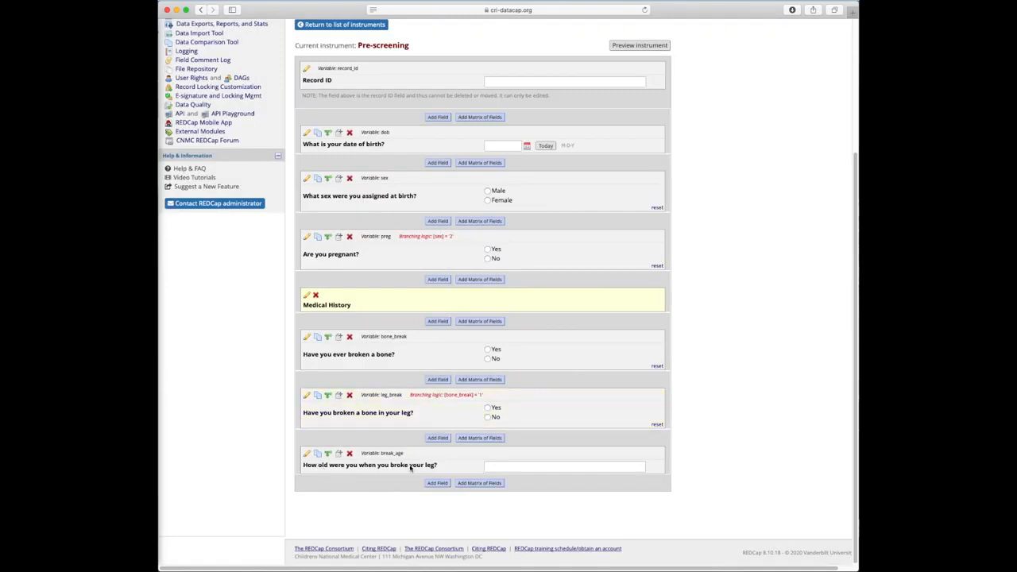
# Set and save branching logic so the break_age field shows only if leg_break = Yes (1)
pyautogui.click(328, 453)
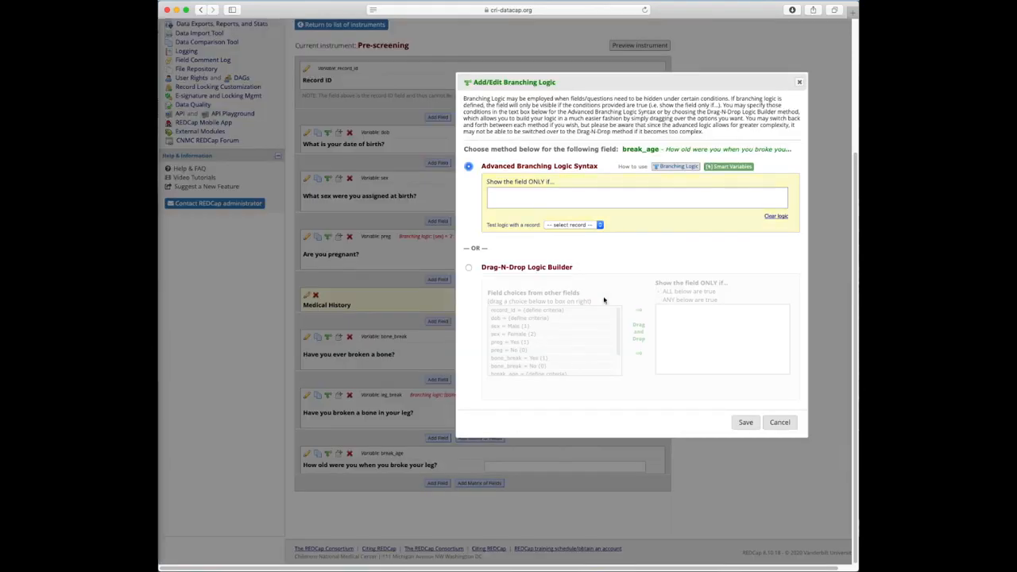
pyautogui.click(468, 268)
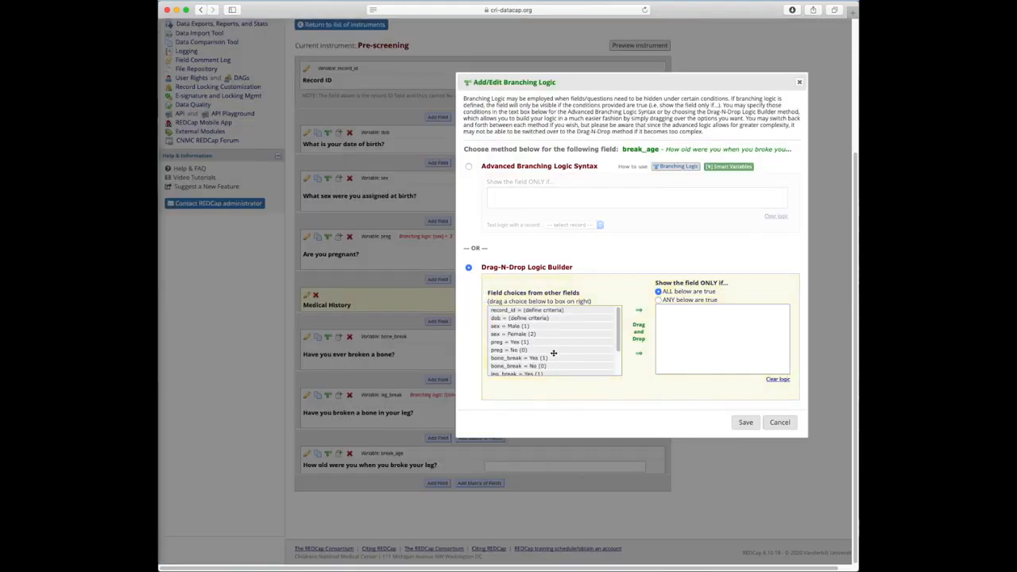
pyautogui.scroll(-3, 553, 354)
pyautogui.moveTo(511, 340); pyautogui.dragTo(688, 322)
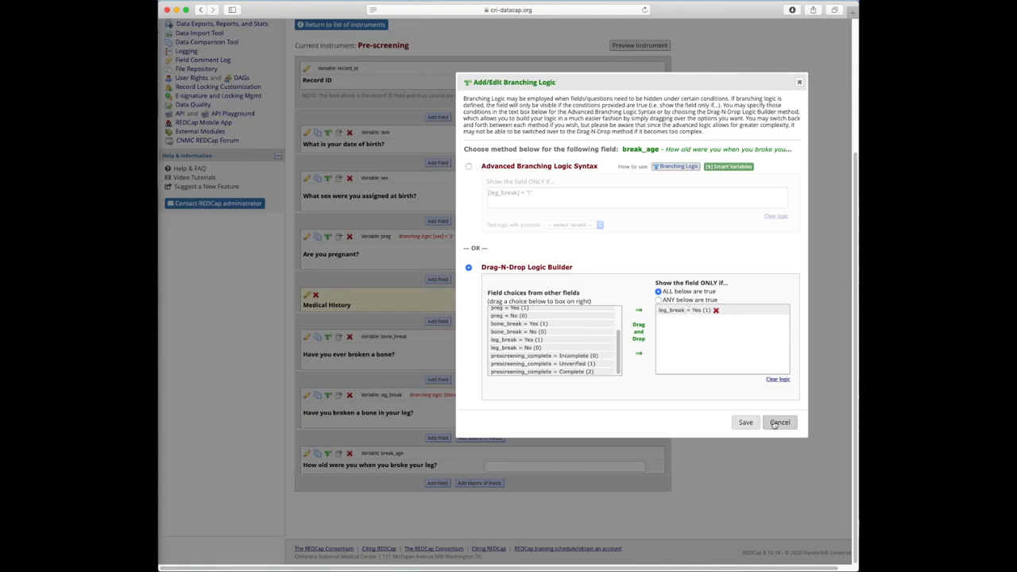
pyautogui.click(746, 423)
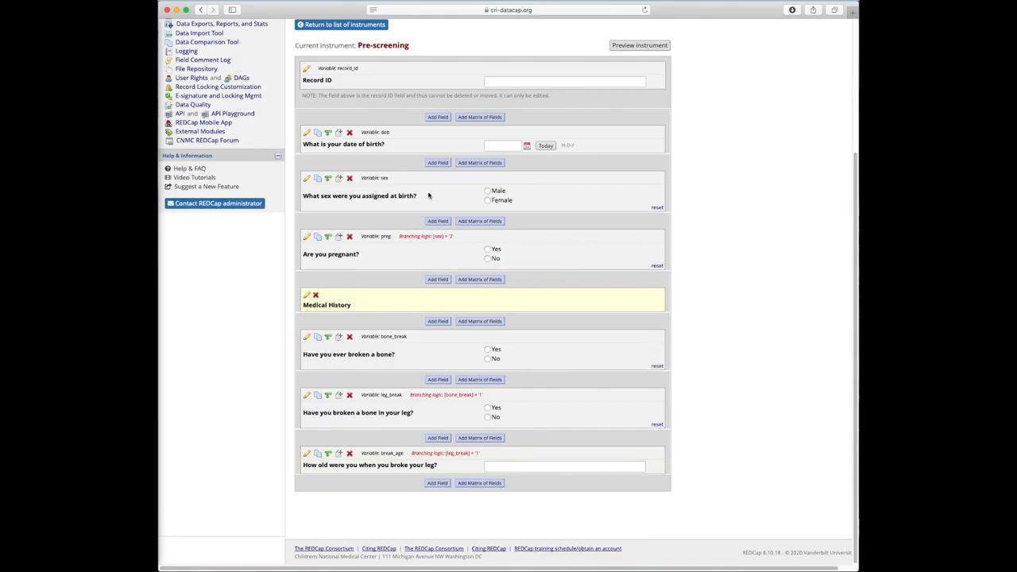
# Leave the Online Designer for Add / Edit Records and start a new record with the Pre-screening form
pyautogui.scroll(4, 450, 147)
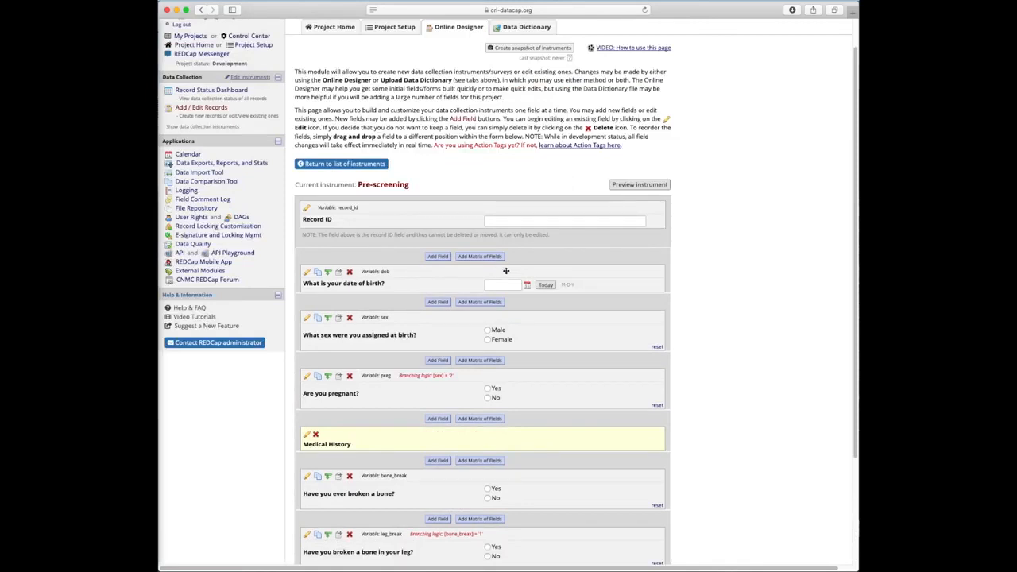
pyautogui.scroll(-3, 498, 273)
pyautogui.scroll(-2, 498, 273)
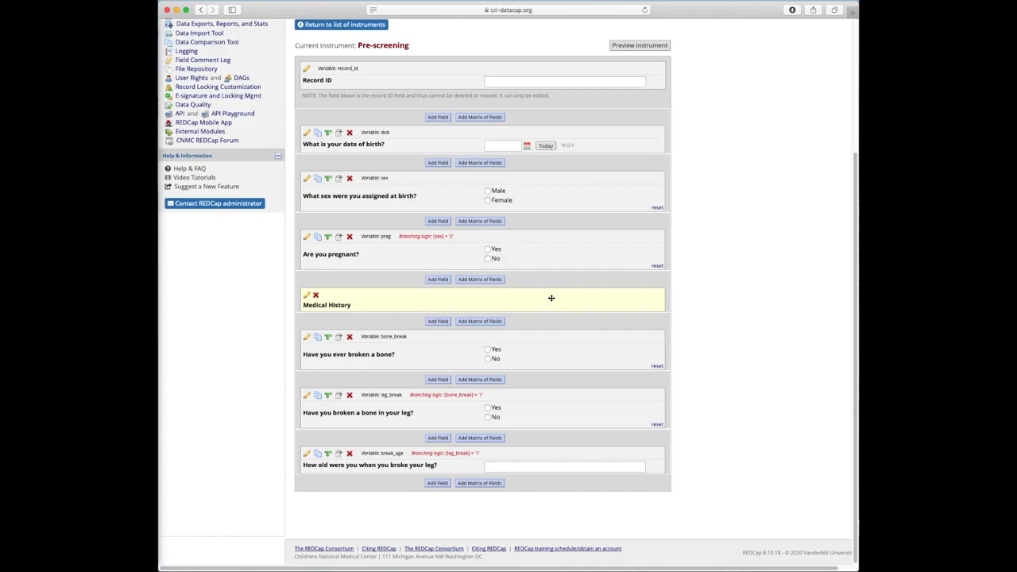
pyautogui.scroll(5, 525, 269)
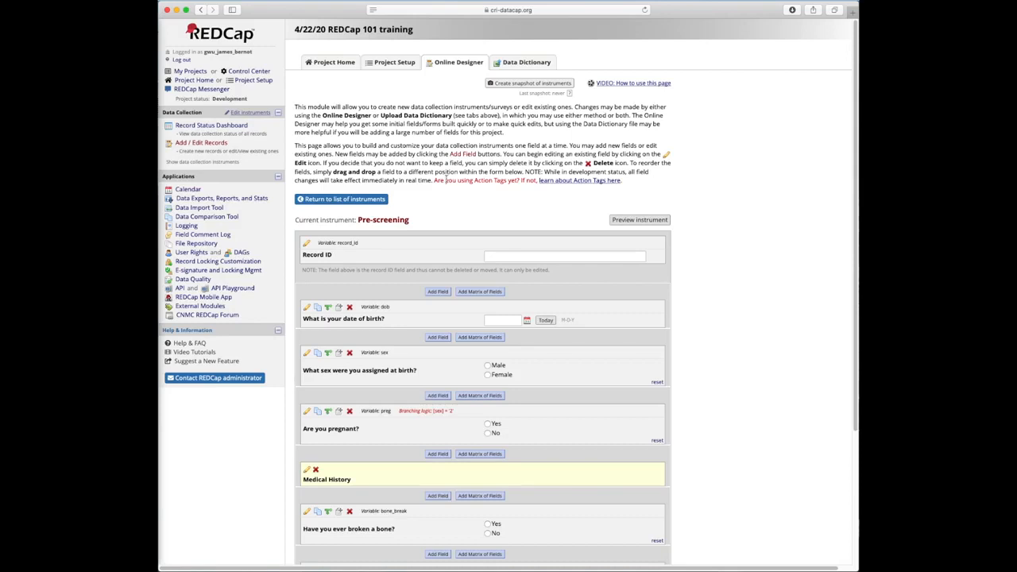
pyautogui.click(200, 145)
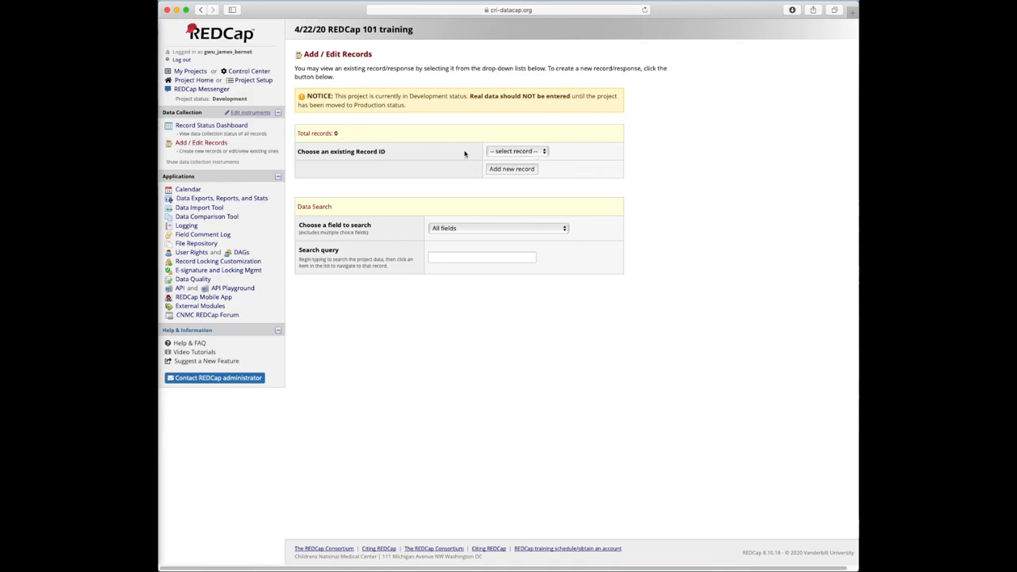
pyautogui.click(503, 152)
pyautogui.click(503, 152)
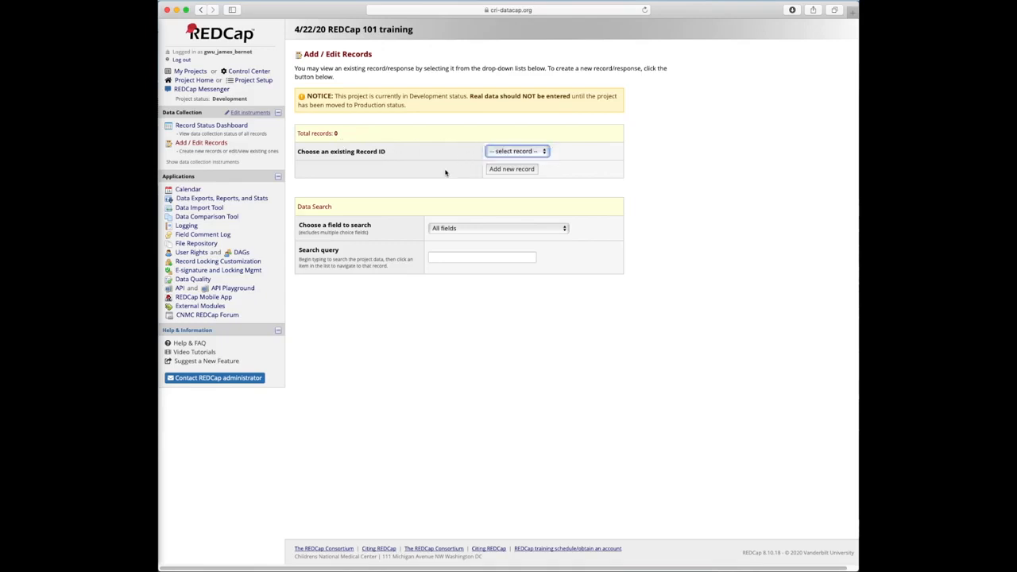
pyautogui.click(515, 170)
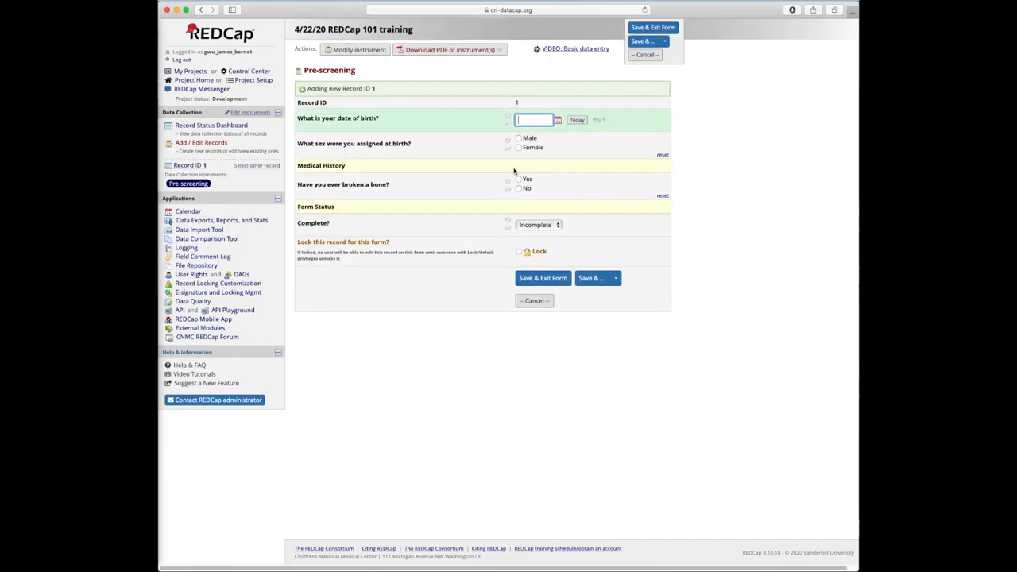
# Enter a date of birth in the new record and set the sex assigned at birth to Male
pyautogui.moveTo(297, 103); pyautogui.dragTo(330, 102)
pyautogui.click(517, 103)
pyautogui.click(525, 119)
pyautogui.write('1')
pyautogui.click(519, 139)
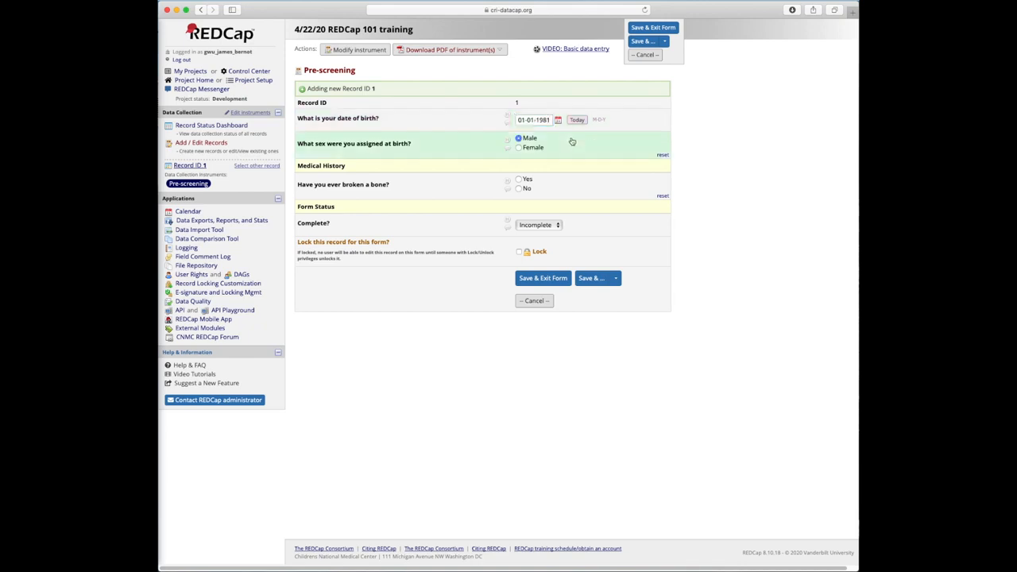
# Complete the new record's answers: sex Female, pregnant No, broken bone Yes, broken leg bone Yes, and age at leg break 12
pyautogui.click(519, 148)
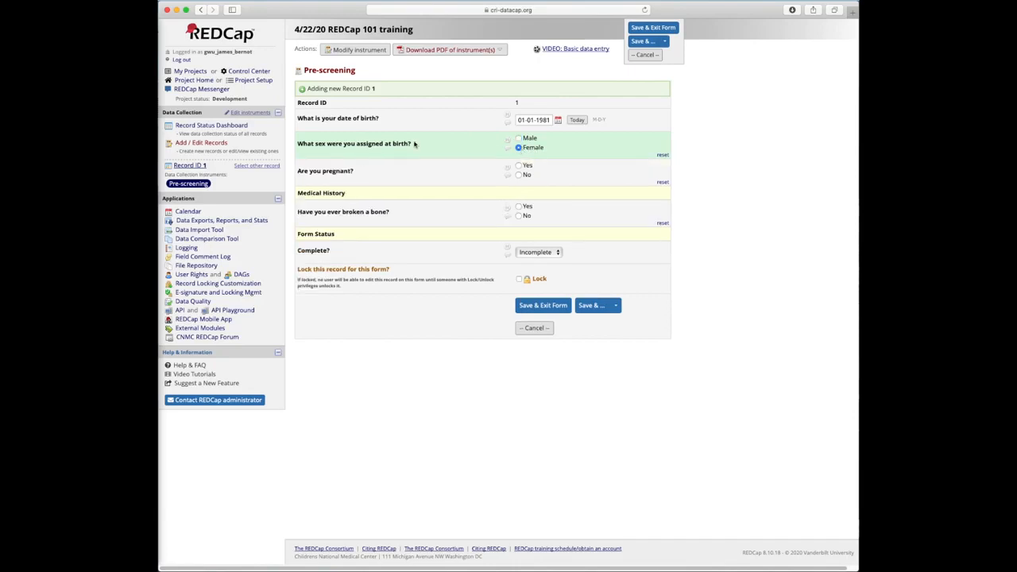
pyautogui.click(518, 175)
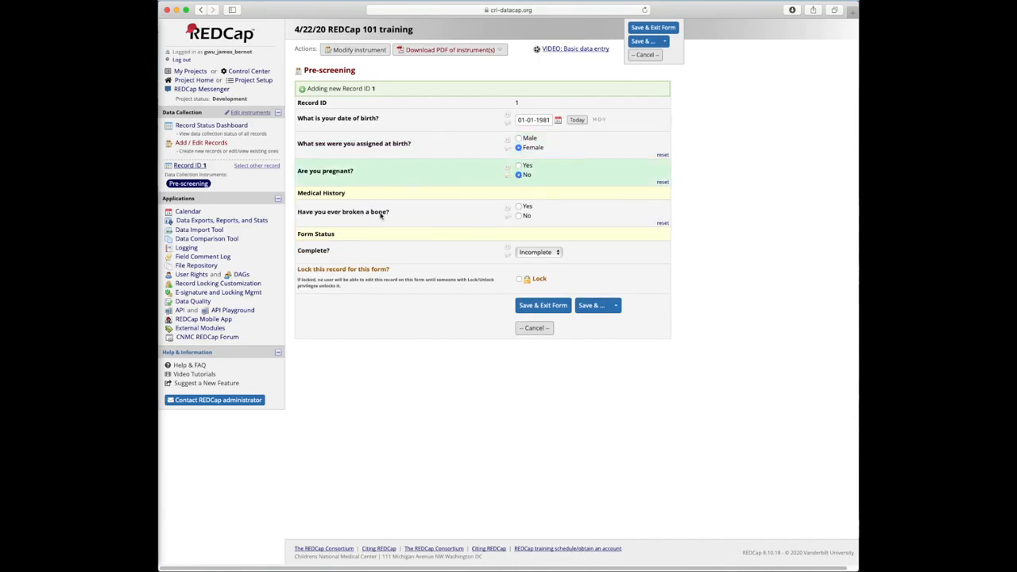
pyautogui.click(518, 207)
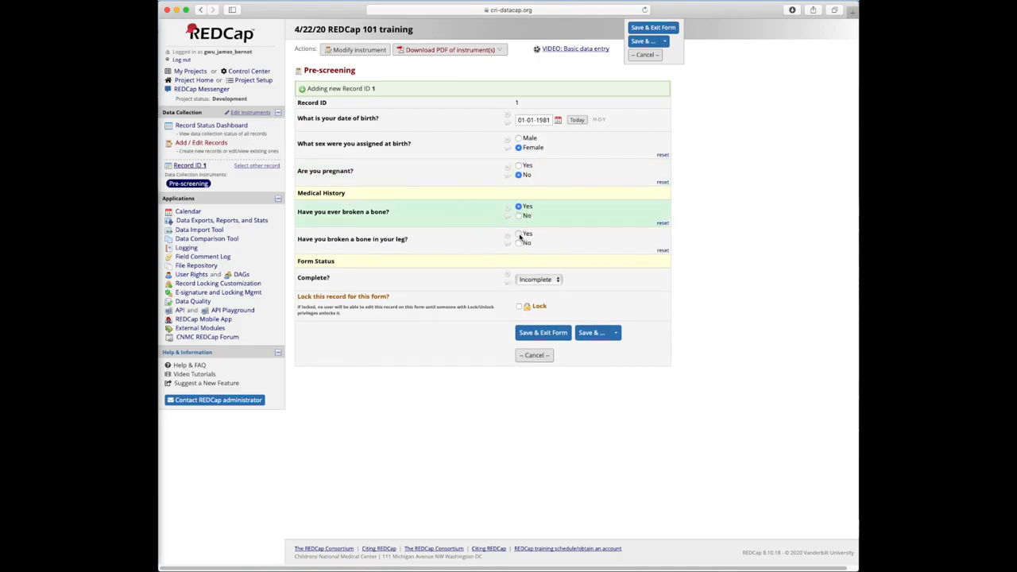
pyautogui.click(518, 234)
pyautogui.click(529, 266)
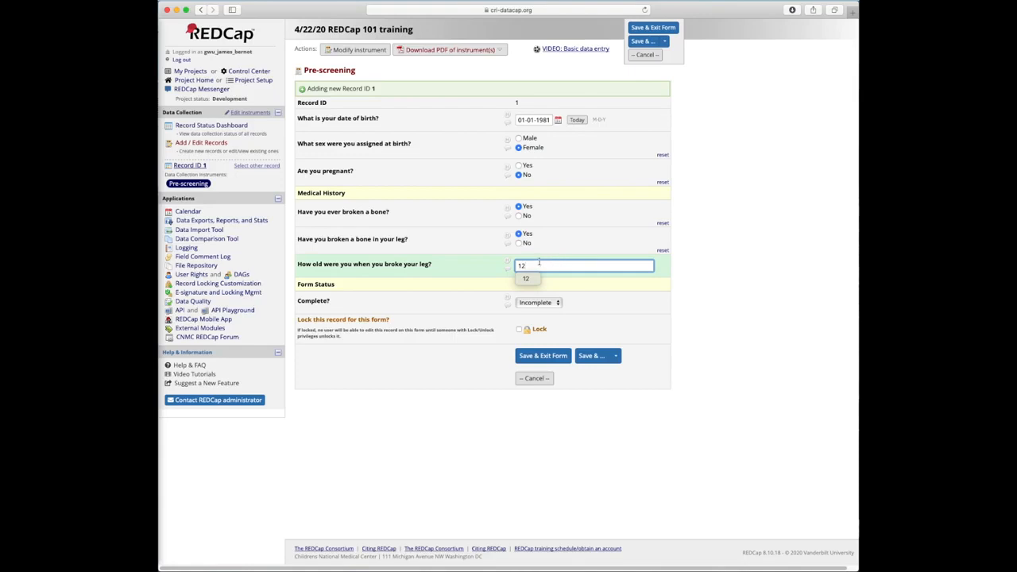
pyautogui.click(494, 292)
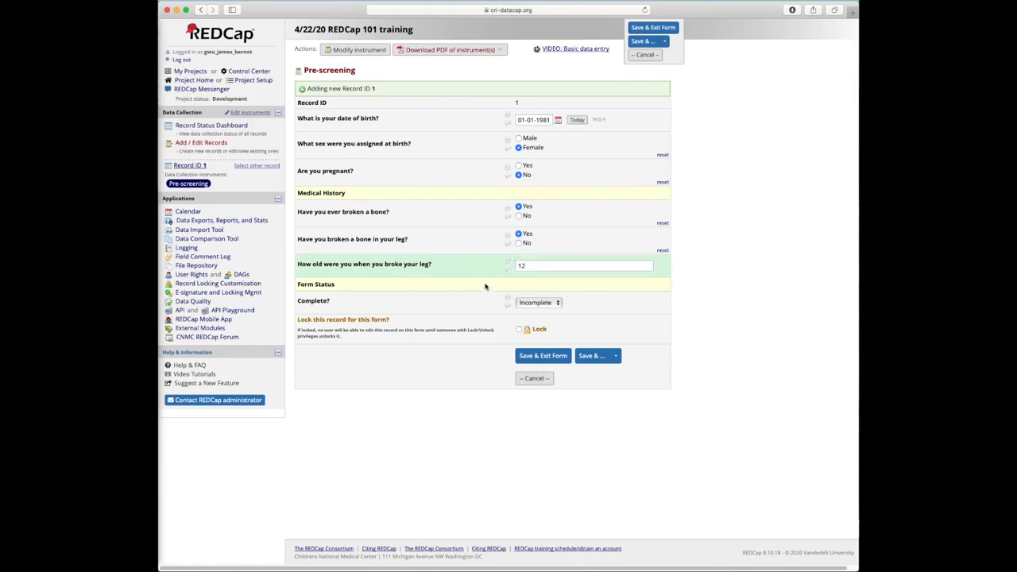
# Set the form status to Complete, and save and exit the record
pyautogui.doubleClick(307, 303)
pyautogui.click(330, 302)
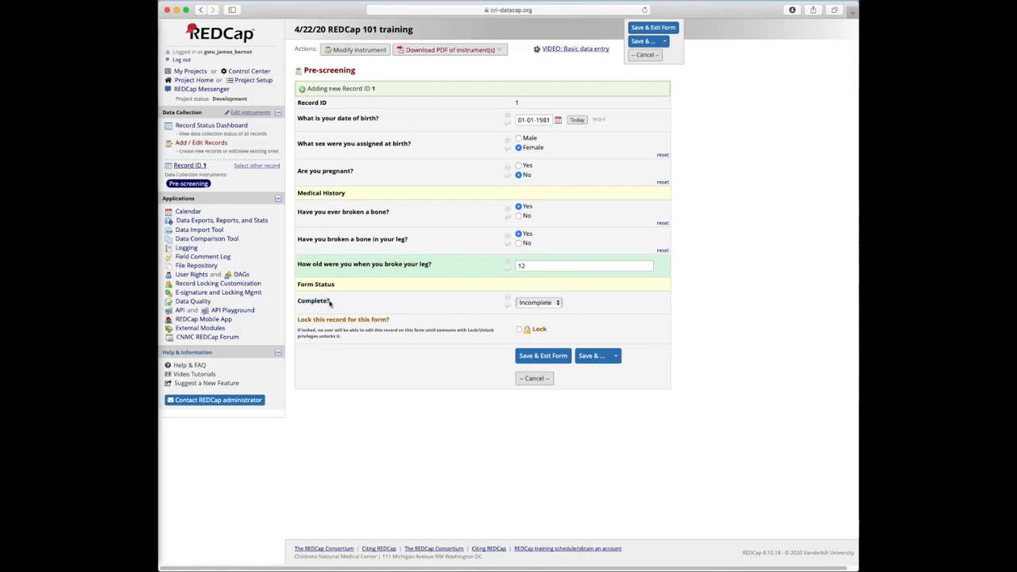
pyautogui.click(552, 302)
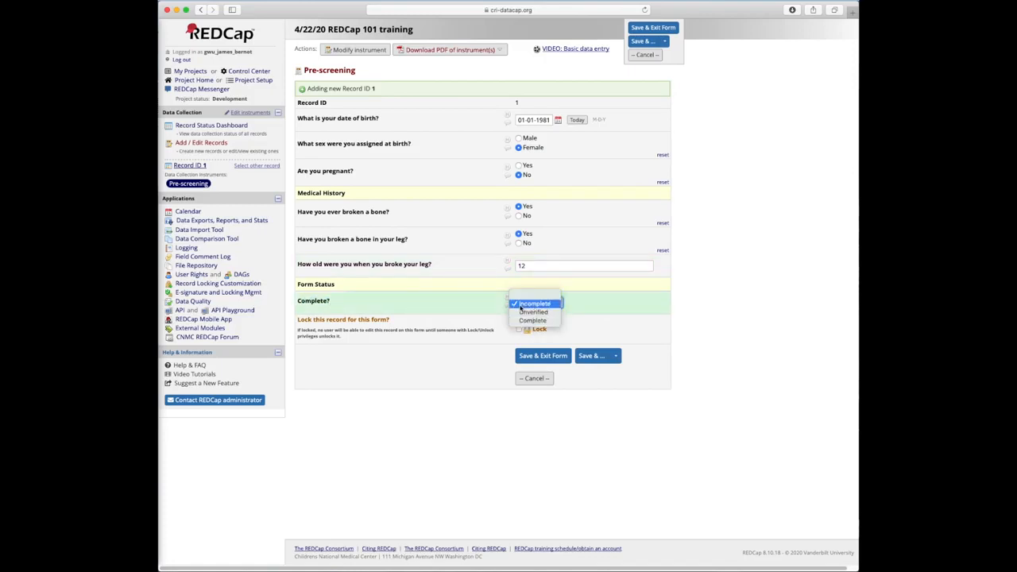
pyautogui.click(522, 320)
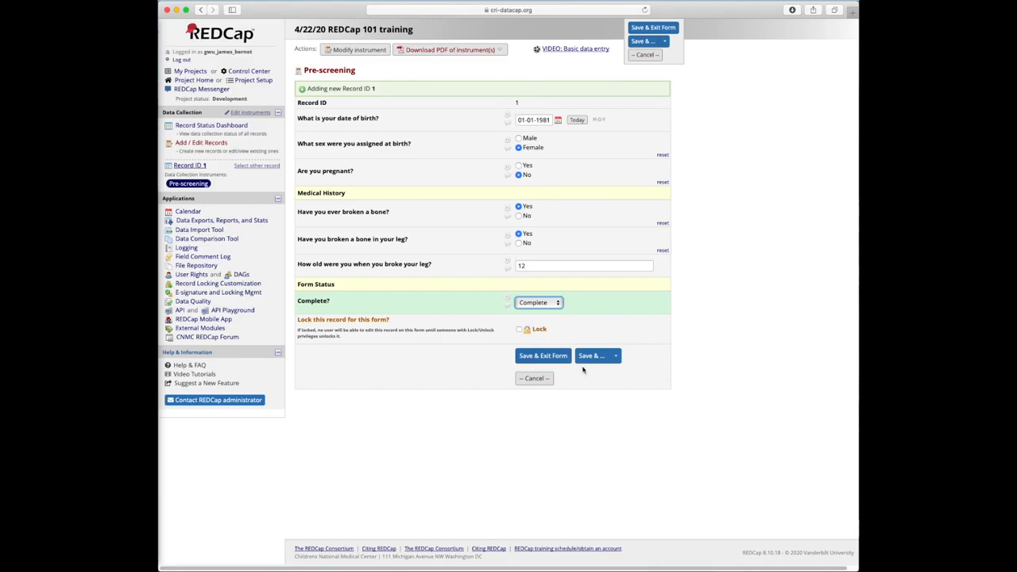
pyautogui.click(559, 358)
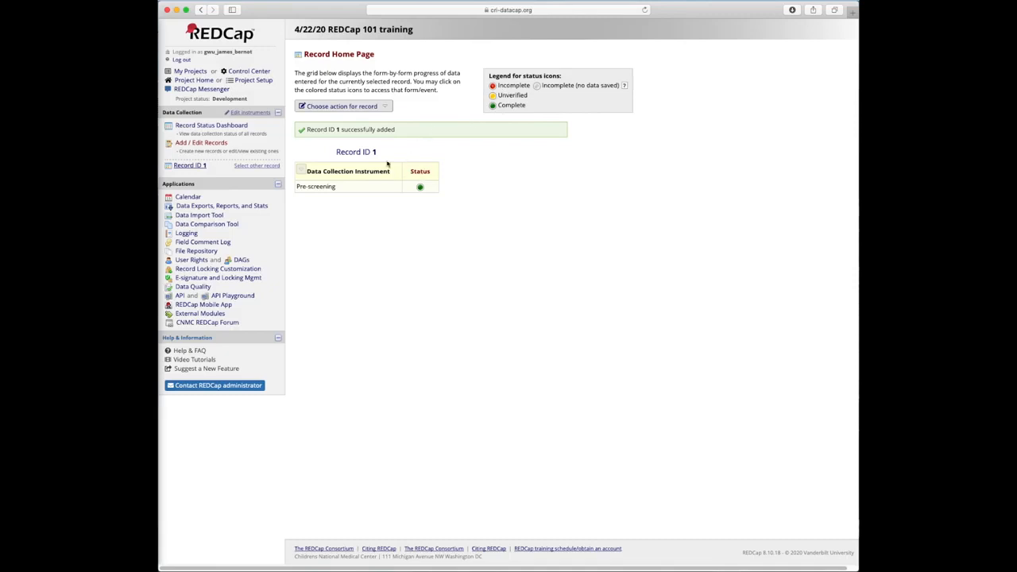
# View the Record Status Dashboard for all records and start another new Pre-screening record from Add / Edit Records
pyautogui.click(223, 128)
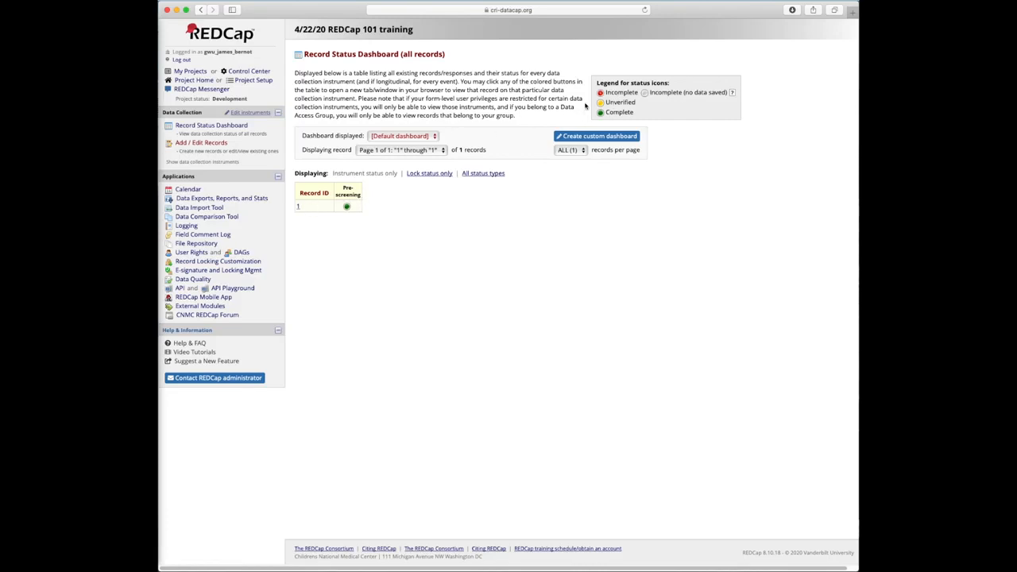
pyautogui.click(213, 145)
pyautogui.click(518, 168)
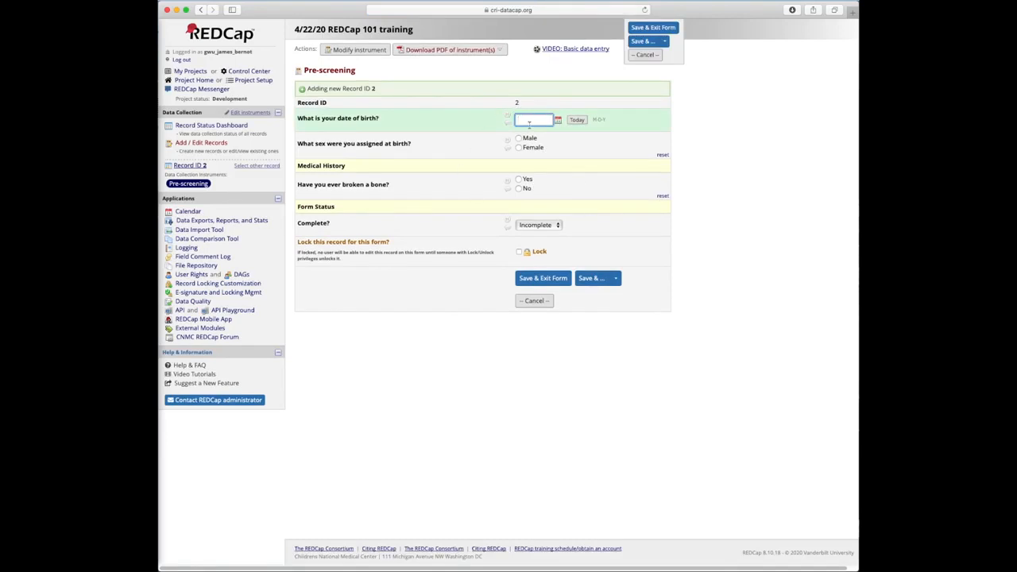
# Fill the date of birth with today's date and answer sex Male, broken bone Yes, and broken leg bone Yes
pyautogui.click(579, 121)
pyautogui.click(519, 138)
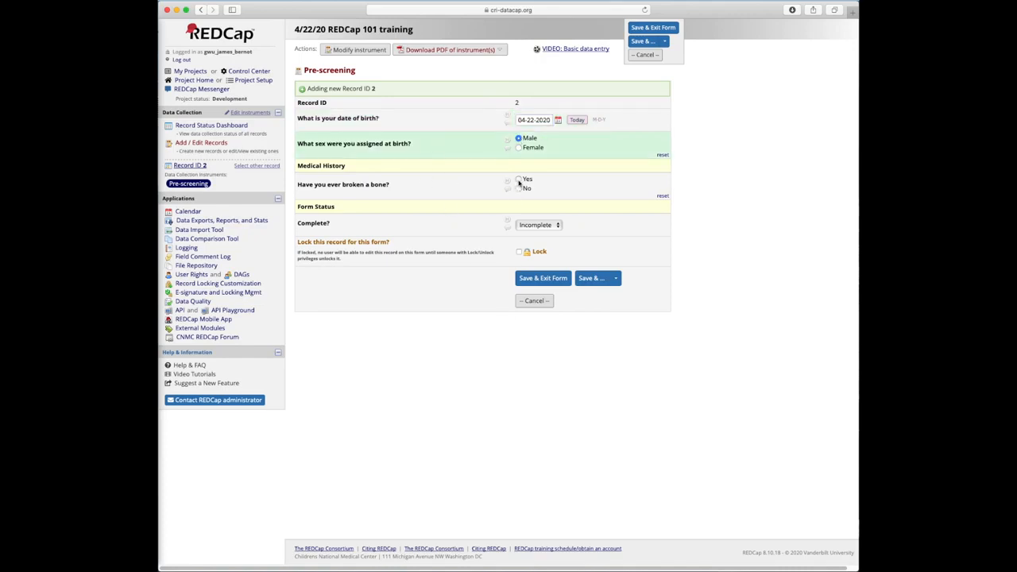
pyautogui.click(518, 179)
pyautogui.click(518, 205)
# Test the integer validation of the age at leg break with "ten", and replace it with 10
pyautogui.click(532, 239)
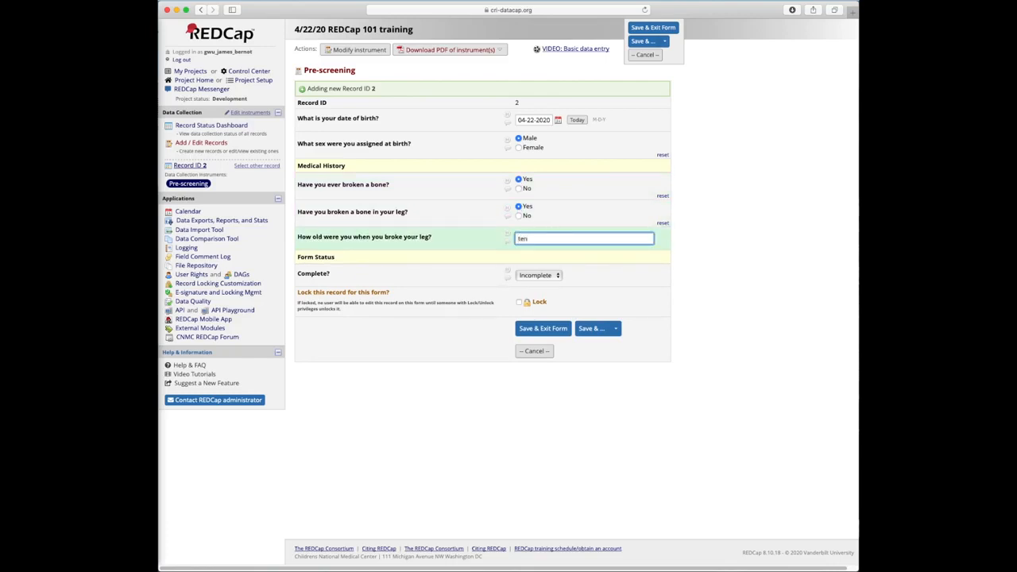
pyautogui.click(642, 262)
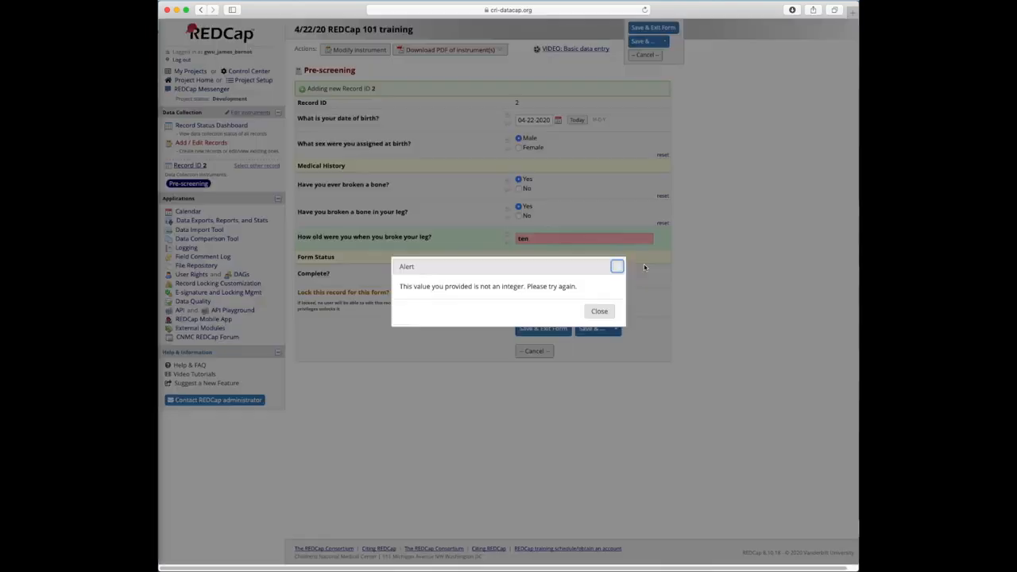
pyautogui.click(600, 312)
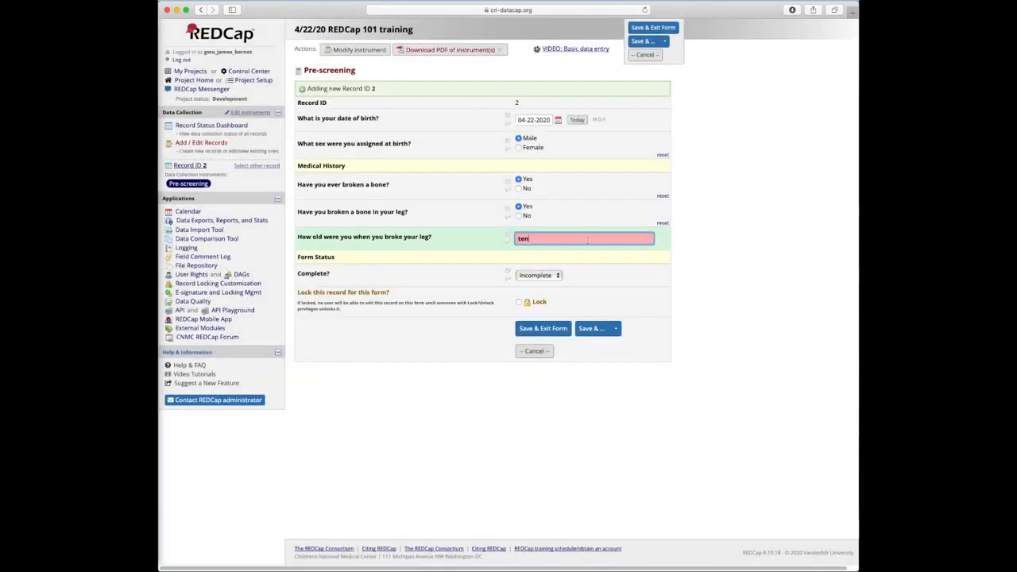
pyautogui.write('10')
# Try answering No to the broken leg question, decline erasing the break_age value, and restore the answer to Yes
pyautogui.click(564, 216)
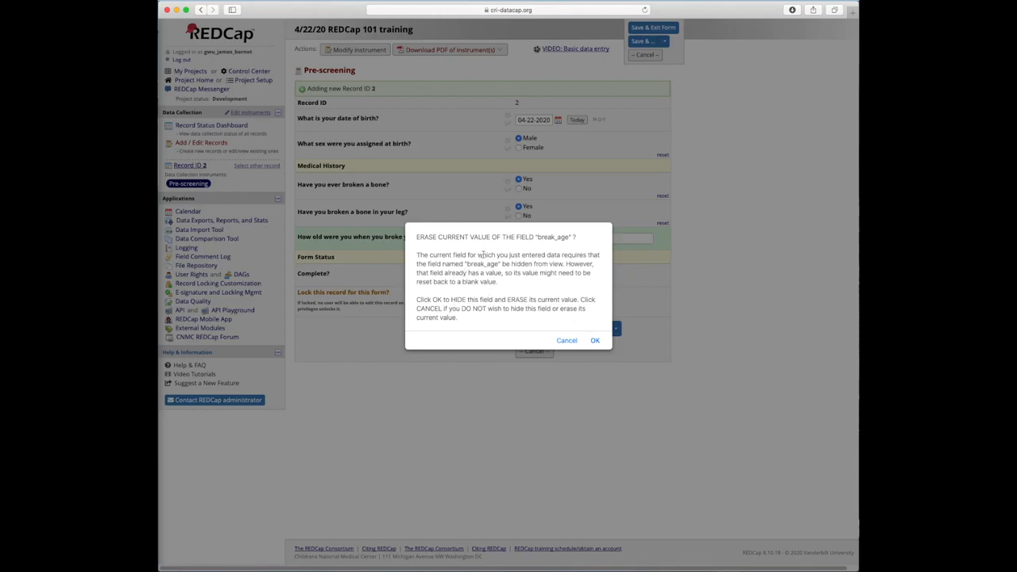
pyautogui.click(567, 340)
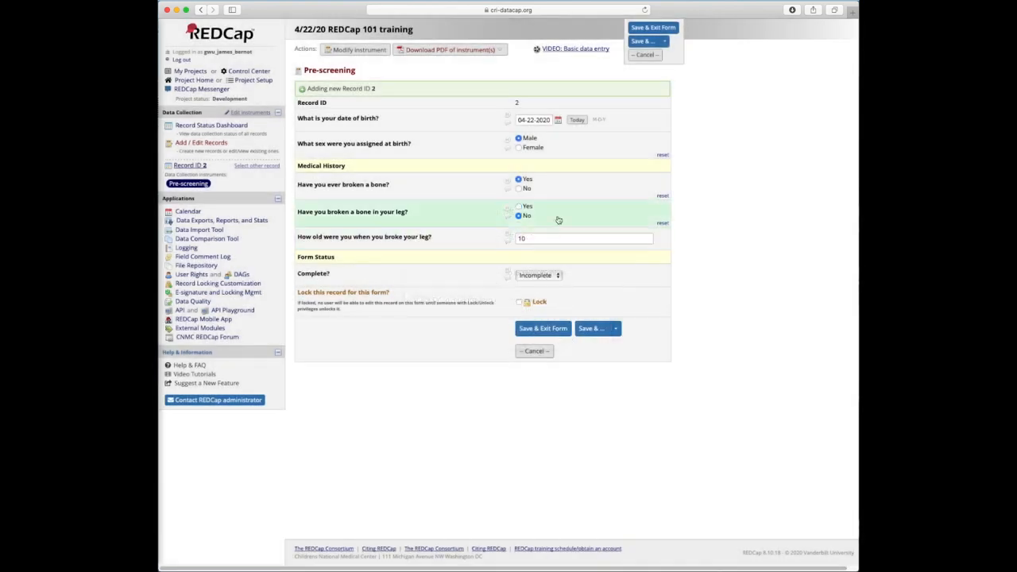
pyautogui.click(518, 207)
pyautogui.click(548, 242)
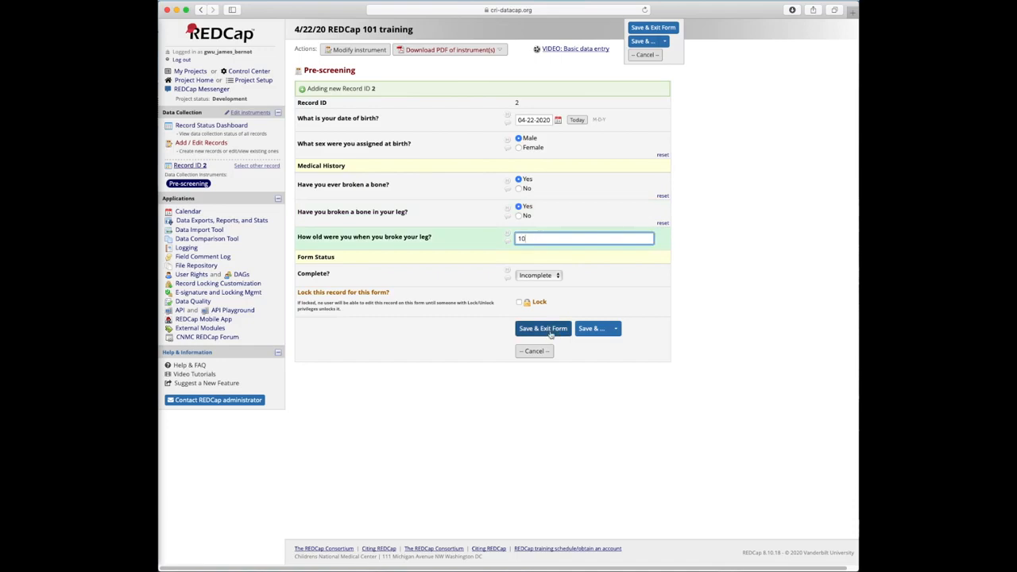
# Save and exit the second record with the form status Incomplete
pyautogui.click(545, 278)
pyautogui.click(534, 296)
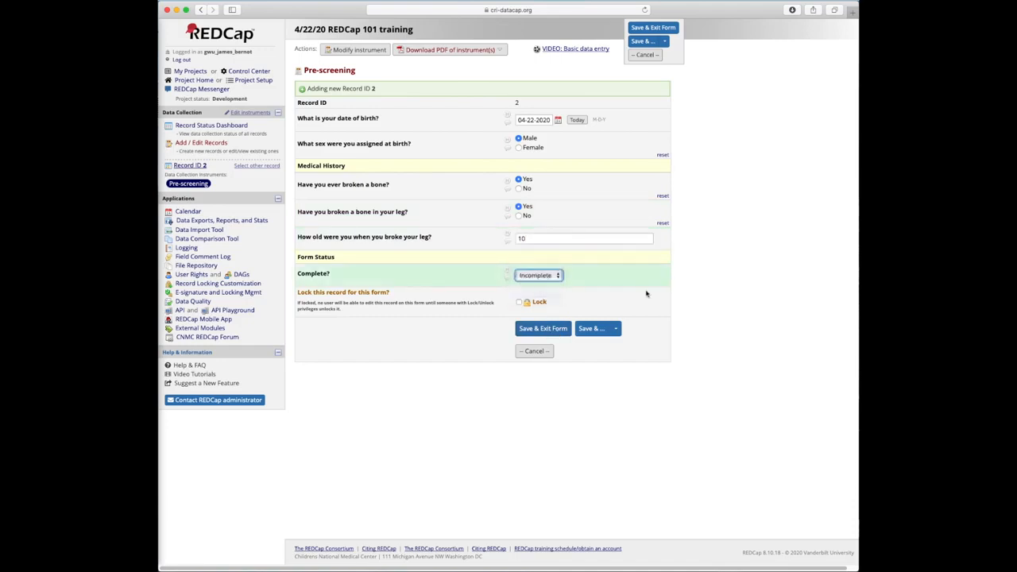
pyautogui.click(533, 330)
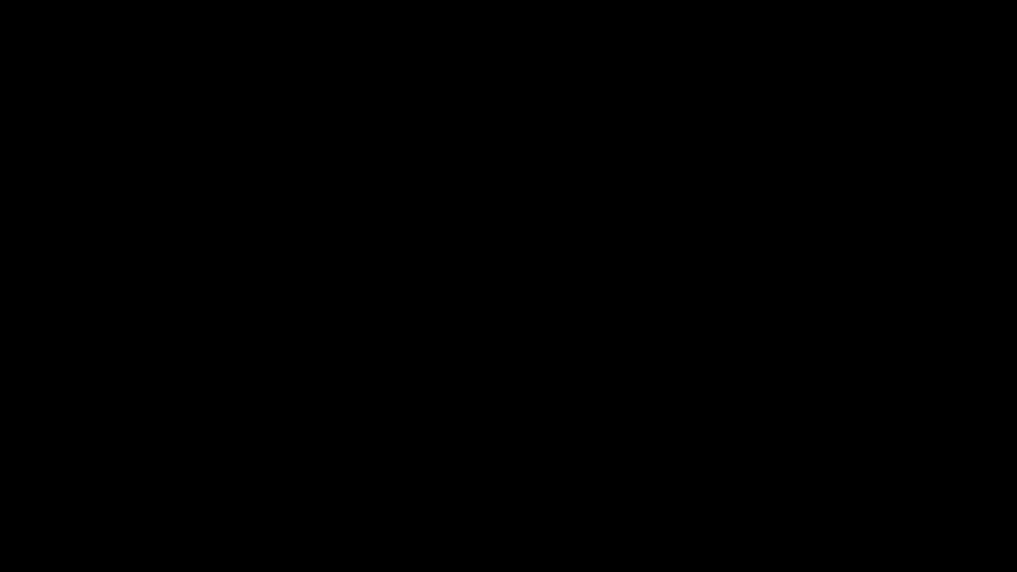